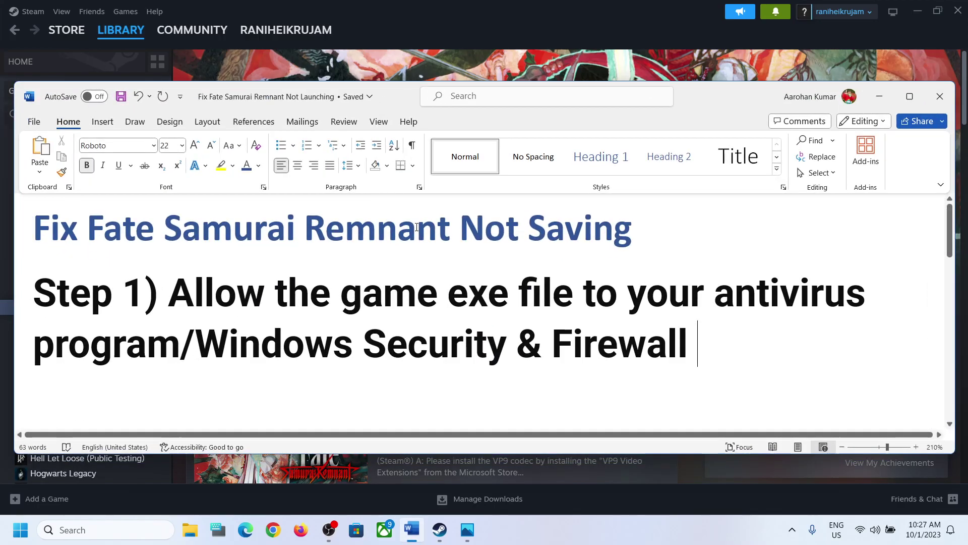
Highlight Step 1's advice to allow the game exe through Windows Security & Firewall, then minimize Word.
{"action": "left_click_drag", "start_coordinate": [188, 280], "coordinate": [172, 363]}
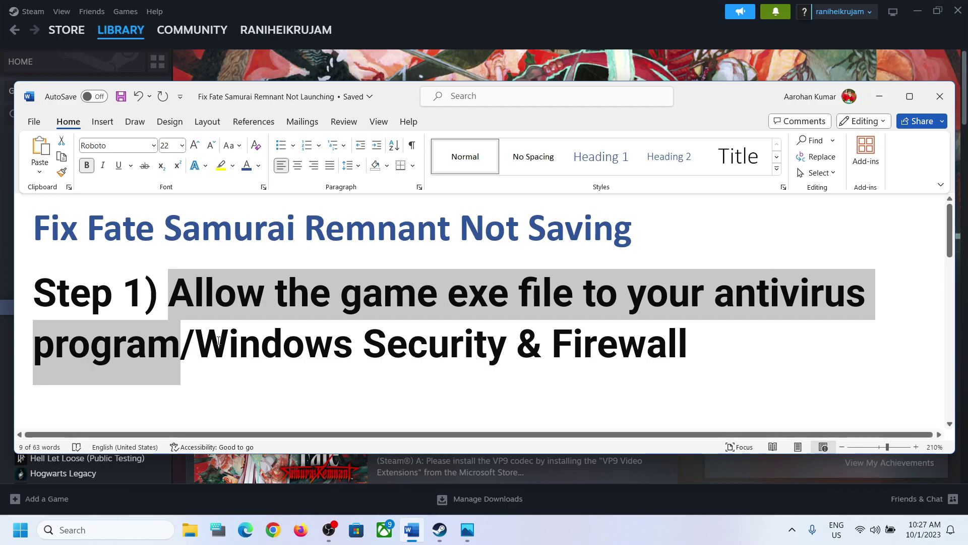
{"action": "left_click_drag", "start_coordinate": [195, 343], "coordinate": [689, 347]}
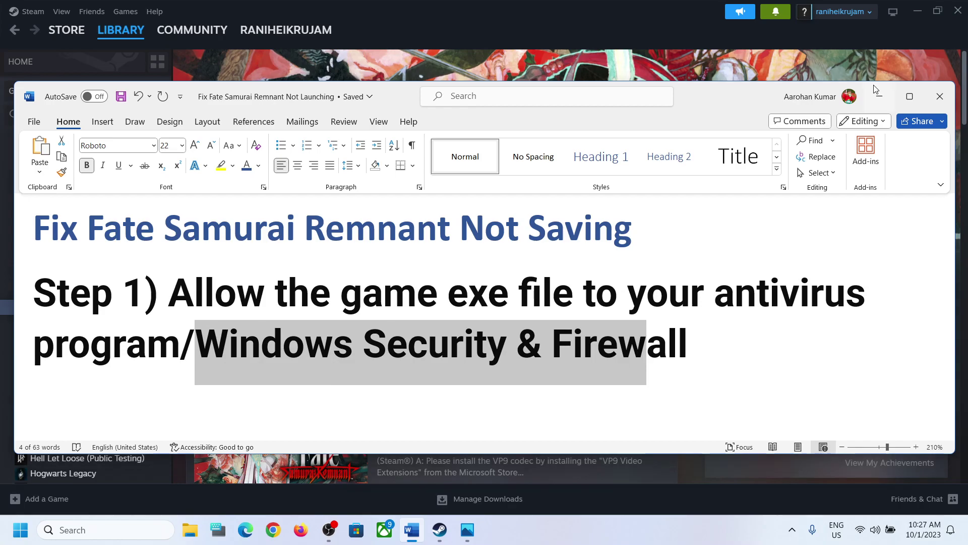
{"action": "left_click", "coordinate": [880, 96]}
Go from Settings (Win+I) through Privacy & security > Windows Security to Virus & threat protection.
{"action": "key", "text": "super+i"}
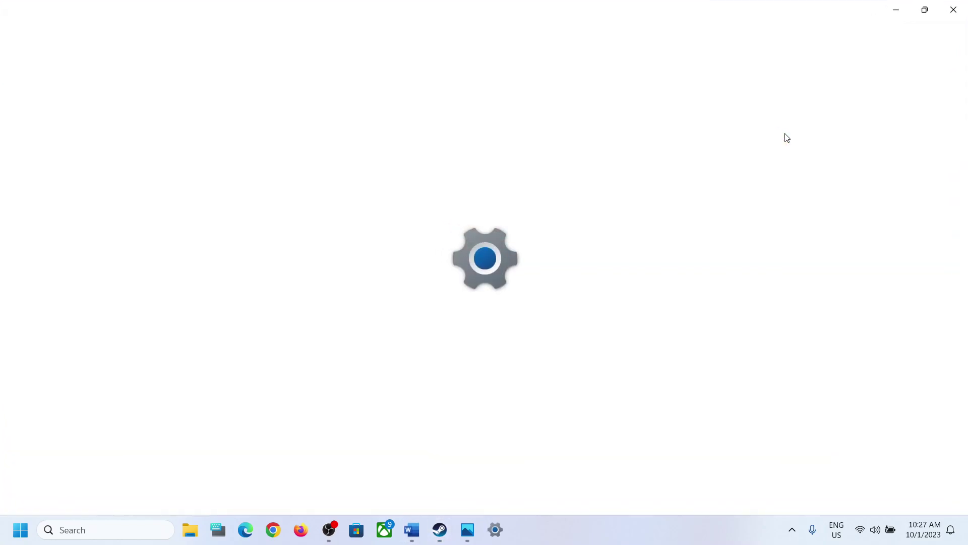
{"action": "left_click", "coordinate": [78, 392]}
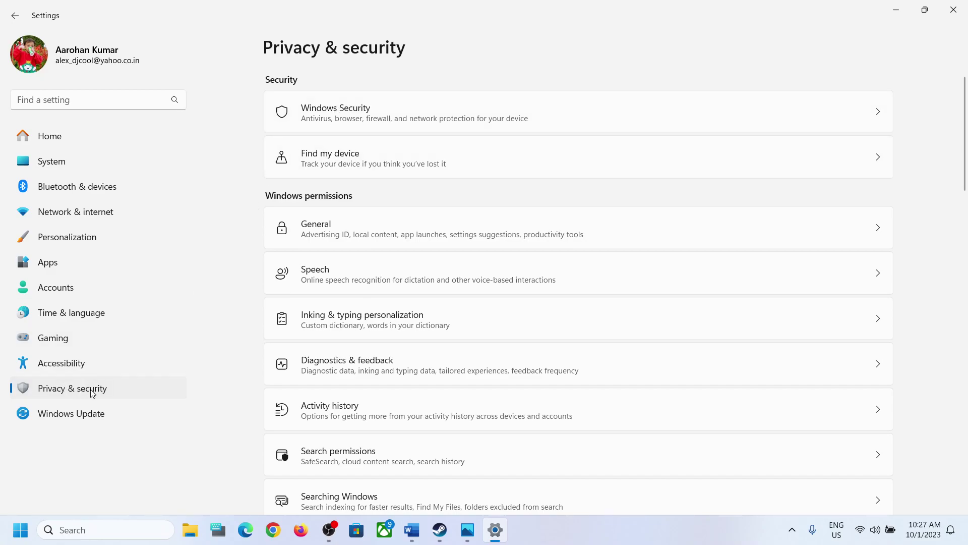
{"action": "left_click", "coordinate": [363, 114]}
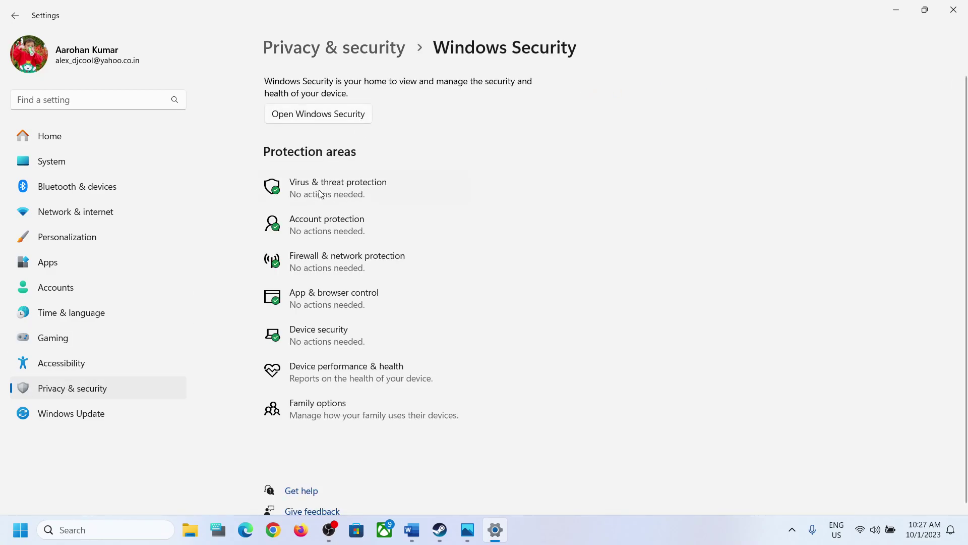
{"action": "left_click", "coordinate": [319, 191]}
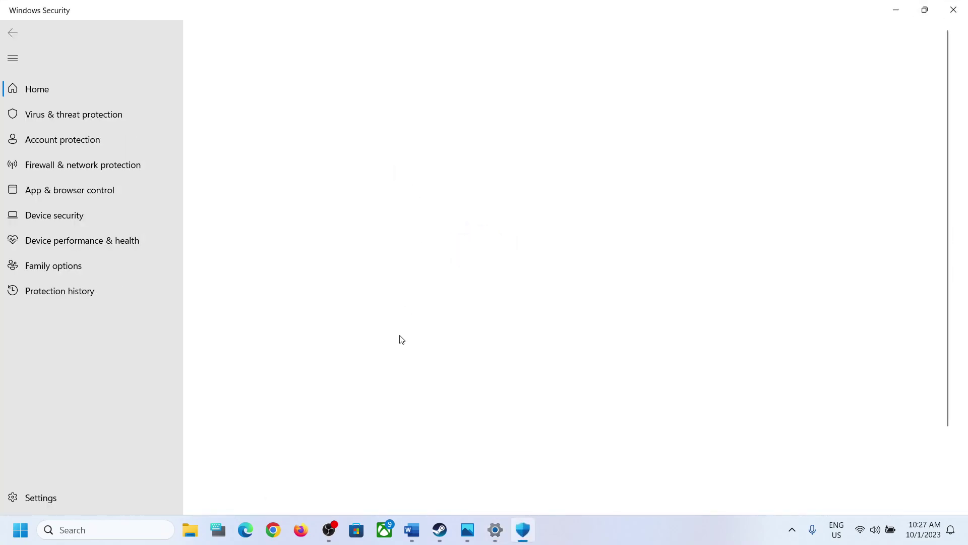
Reach the Controlled folder access allowed-apps list via Manage ransomware protection, approving the UAC prompt.
{"action": "scroll", "coordinate": [402, 339], "scroll_direction": "down", "scroll_amount": 2}
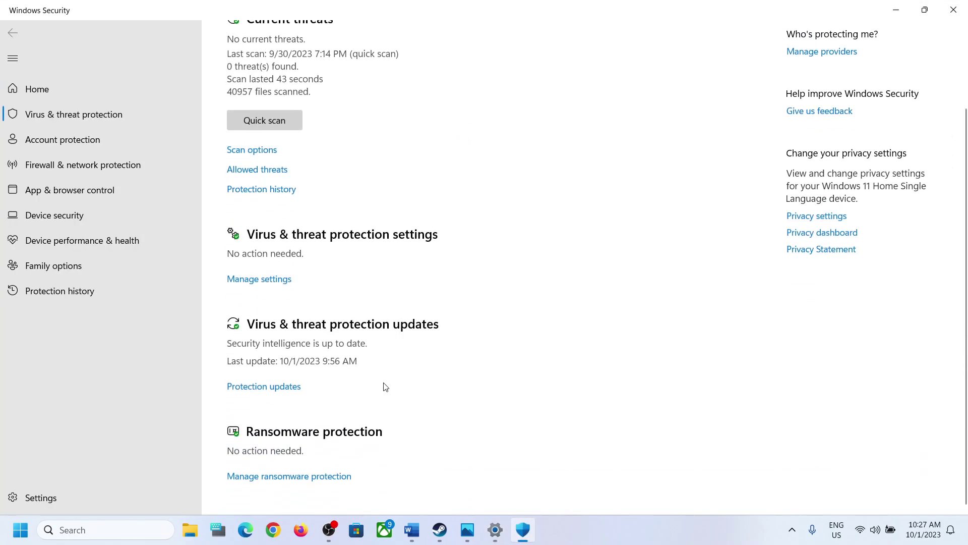
{"action": "left_click", "coordinate": [302, 477]}
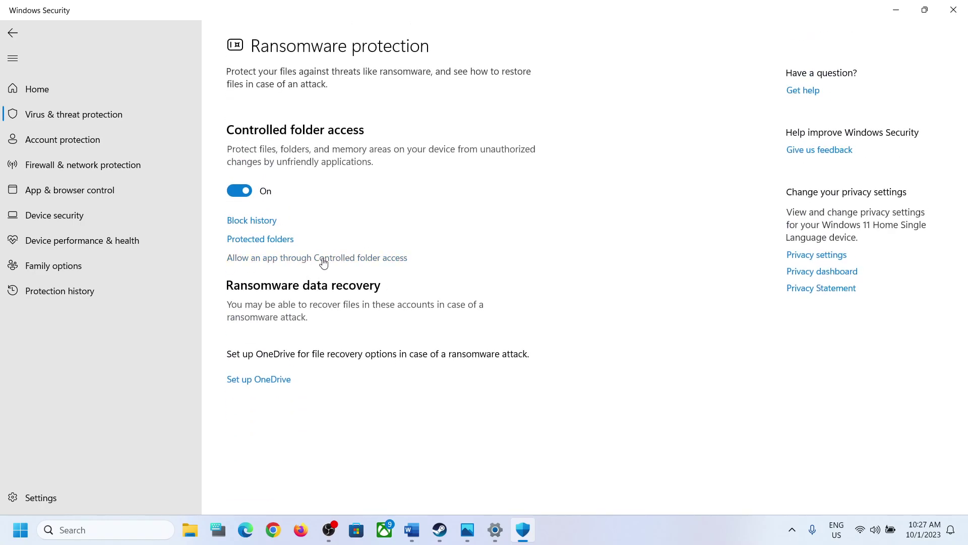
{"action": "left_click", "coordinate": [353, 258]}
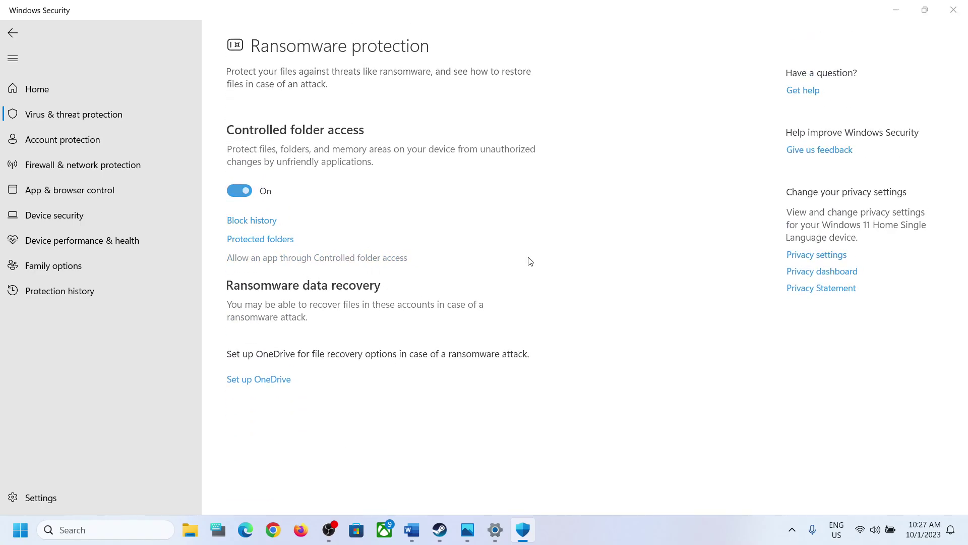
{"action": "left_click", "coordinate": [439, 367]}
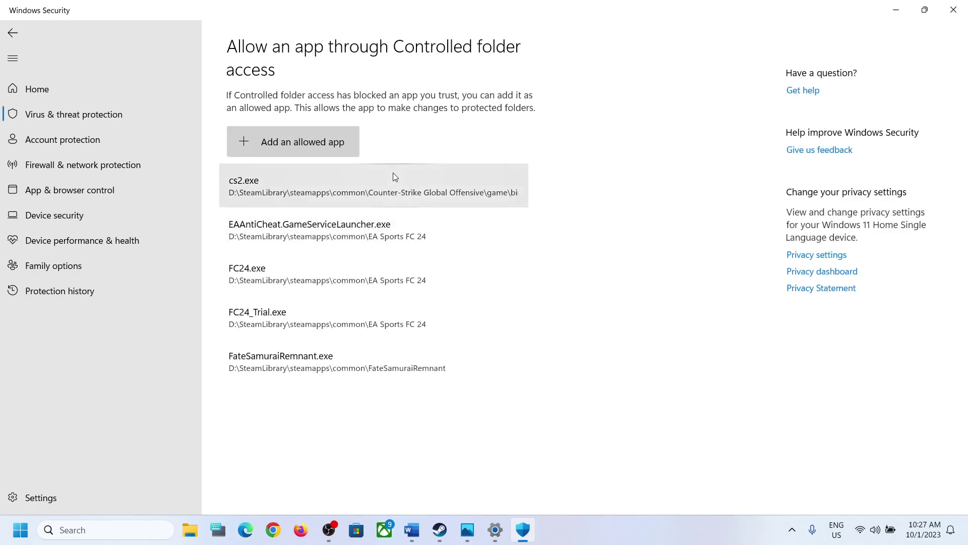
Start adding an allowed app and look for the game in C:\Program Files (x86)\Steam\steamapps\common.
{"action": "left_click", "coordinate": [304, 144]}
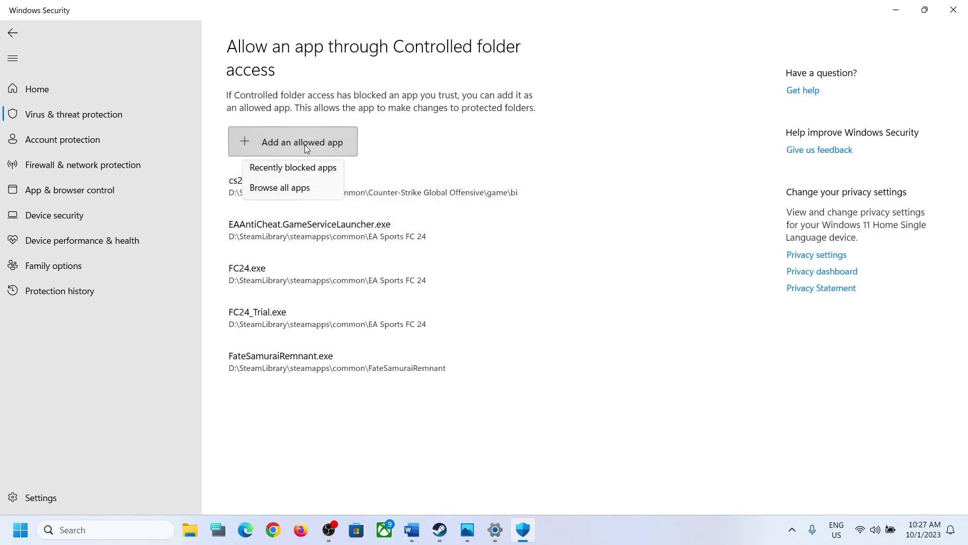
{"action": "left_click", "coordinate": [287, 189]}
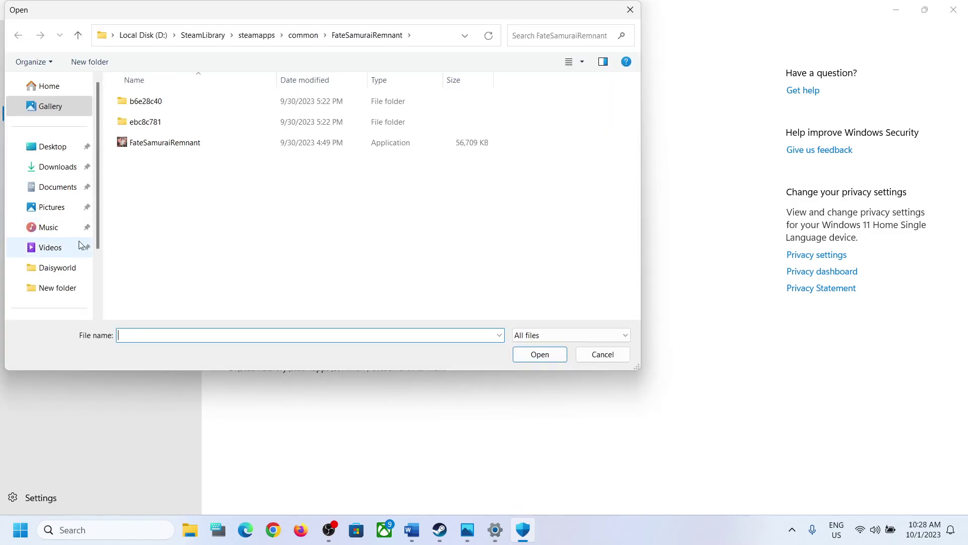
{"action": "scroll", "coordinate": [79, 245], "scroll_direction": "down", "scroll_amount": 2}
{"action": "left_click", "coordinate": [60, 244]}
{"action": "left_click", "coordinate": [189, 119]}
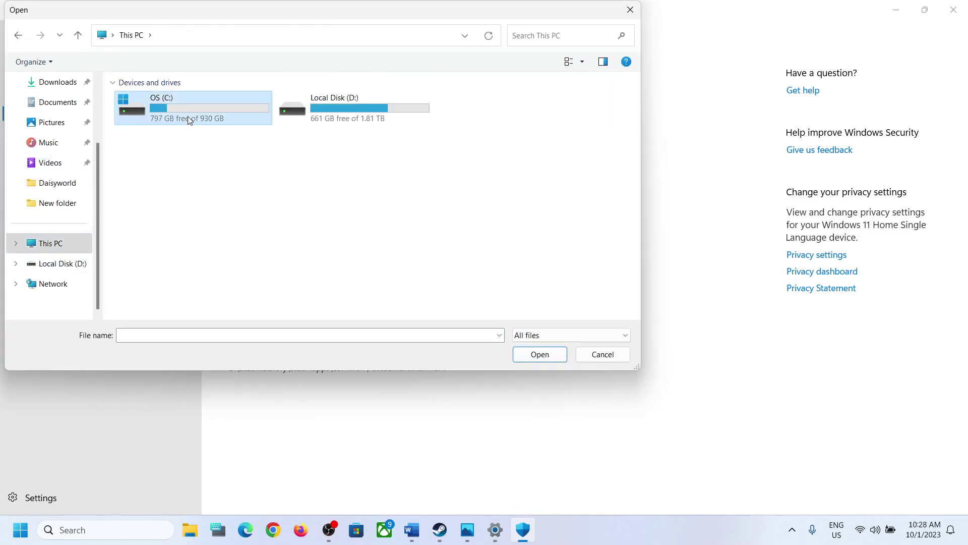
{"action": "double_click", "coordinate": [189, 119]}
{"action": "double_click", "coordinate": [170, 272]}
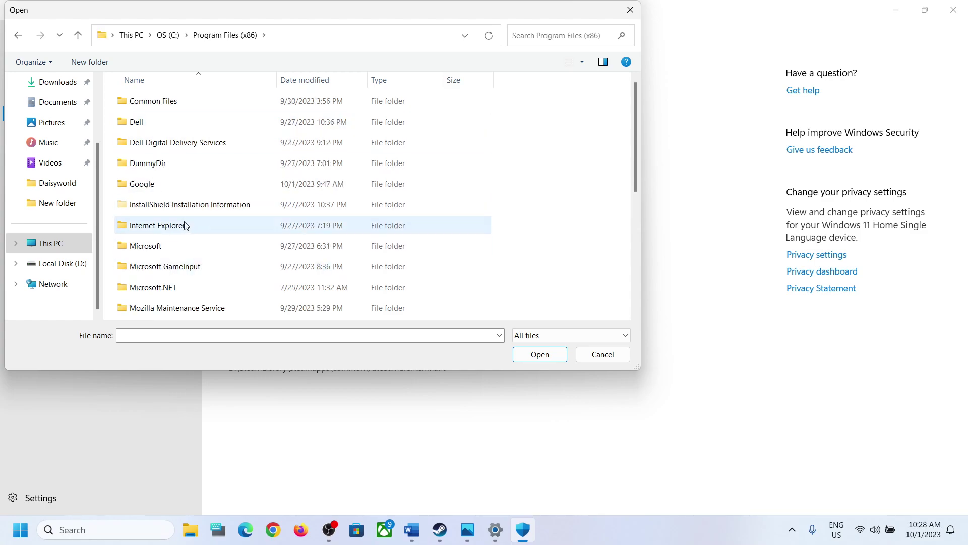
{"action": "scroll", "coordinate": [185, 226], "scroll_direction": "down", "scroll_amount": 3}
{"action": "double_click", "coordinate": [151, 185]}
{"action": "scroll", "coordinate": [157, 213], "scroll_direction": "down", "scroll_amount": 3}
{"action": "double_click", "coordinate": [151, 247]}
{"action": "double_click", "coordinate": [152, 102]}
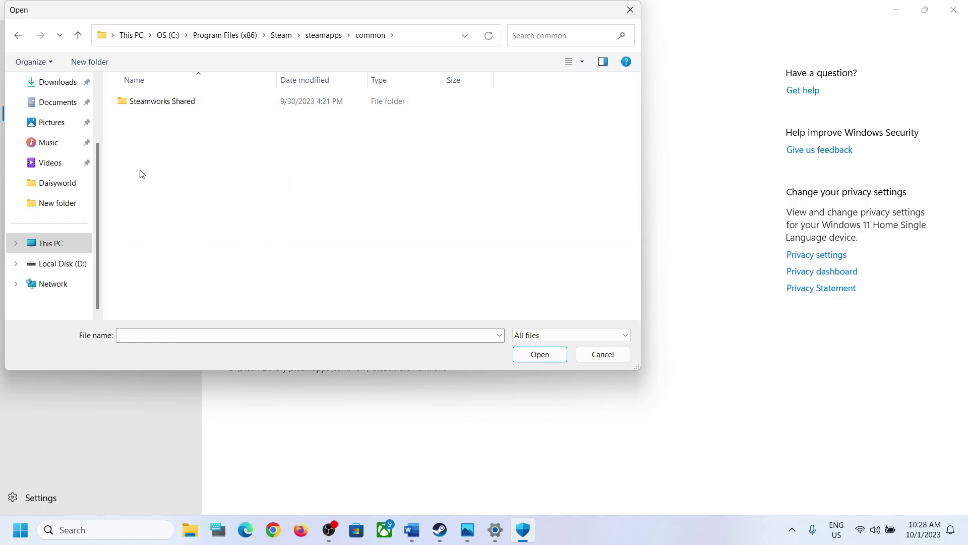
Allow FateSamuraiRemnant.exe from D:\SteamLibrary\steamapps\common\FateSamuraiRemnant through Controlled folder access.
{"action": "left_click", "coordinate": [60, 267]}
{"action": "scroll", "coordinate": [226, 224], "scroll_direction": "down", "scroll_amount": 1}
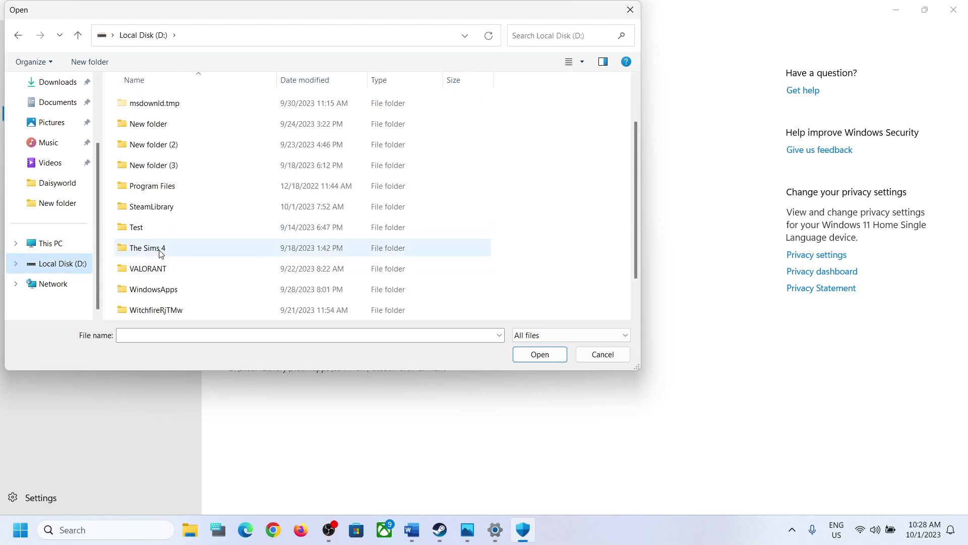
{"action": "double_click", "coordinate": [164, 208]}
{"action": "double_click", "coordinate": [156, 112]}
{"action": "double_click", "coordinate": [158, 105]}
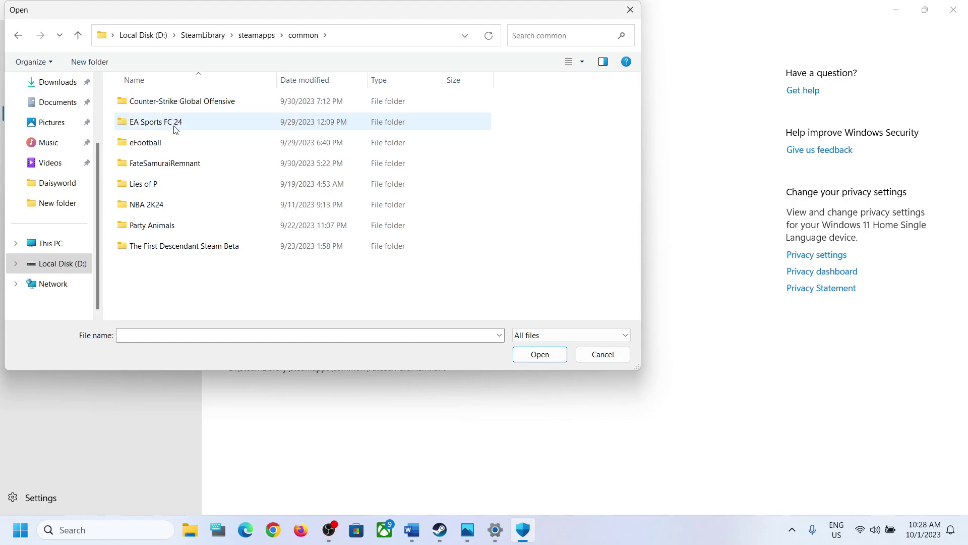
{"action": "left_click", "coordinate": [164, 169]}
{"action": "double_click", "coordinate": [164, 169]}
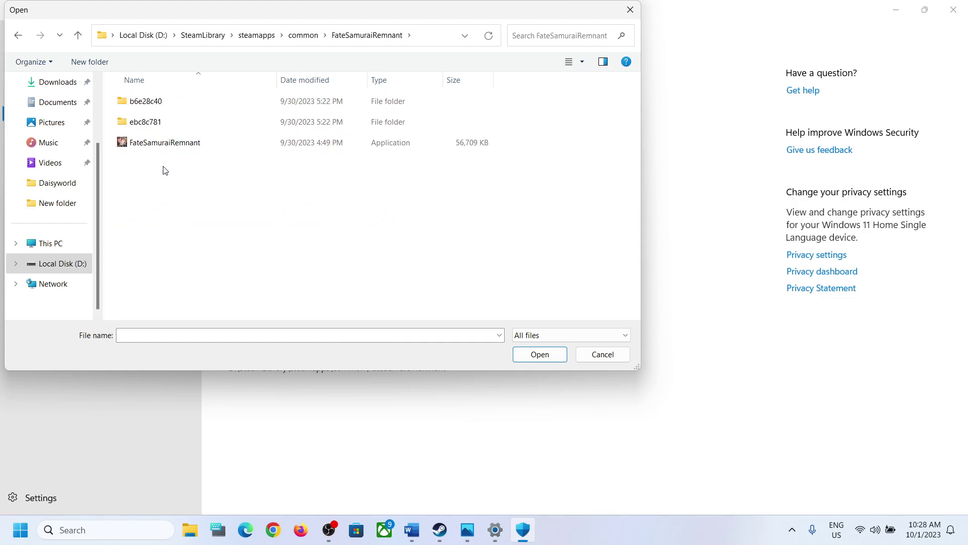
{"action": "left_click", "coordinate": [145, 148]}
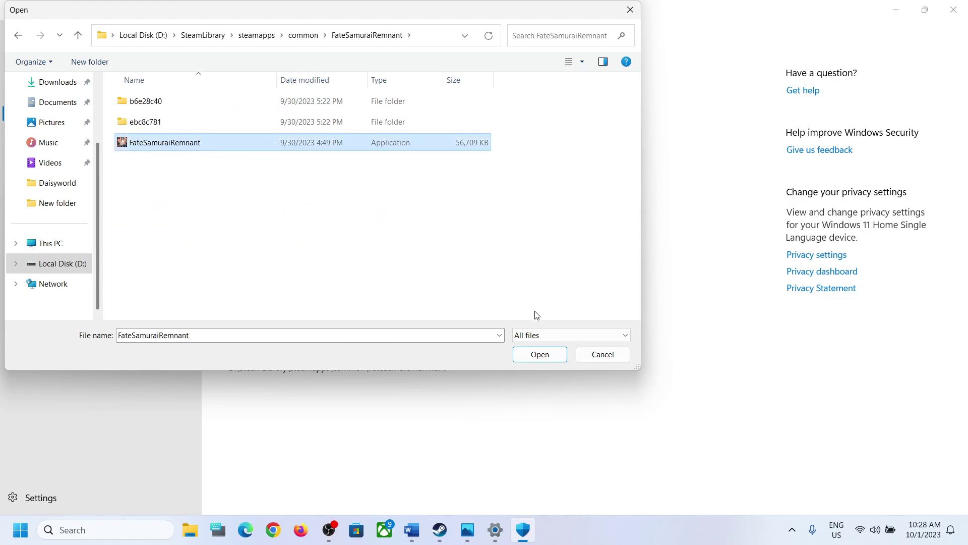
{"action": "left_click", "coordinate": [541, 356]}
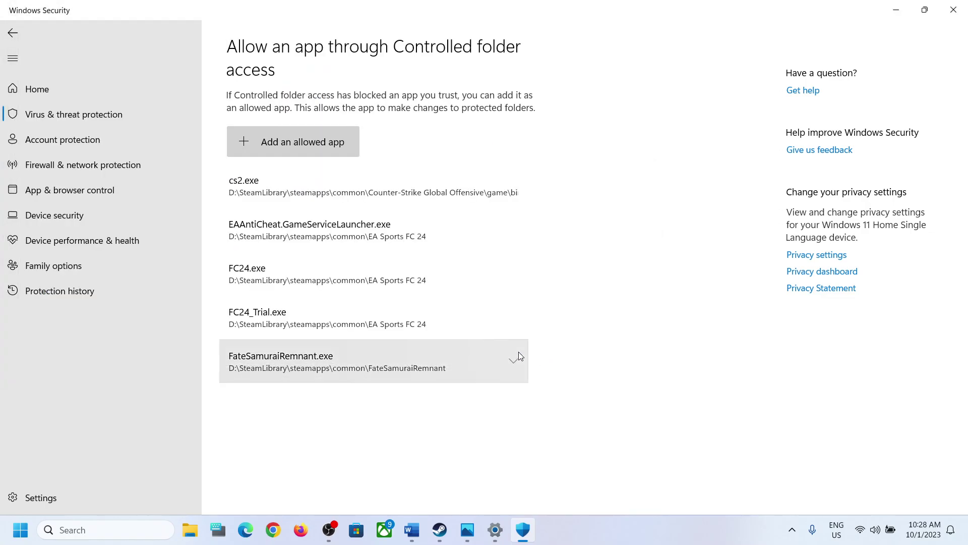
Find Control Panel by searching 'conr' and reach Windows Defender Firewall's allowed apps list.
{"action": "left_click", "coordinate": [102, 532]}
{"action": "type", "text": "conr"}
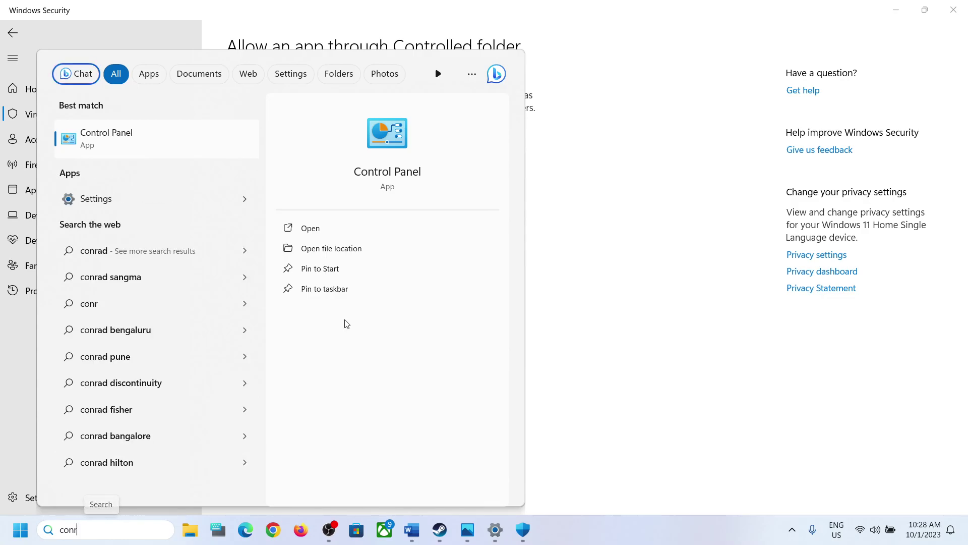
{"action": "left_click", "coordinate": [121, 156]}
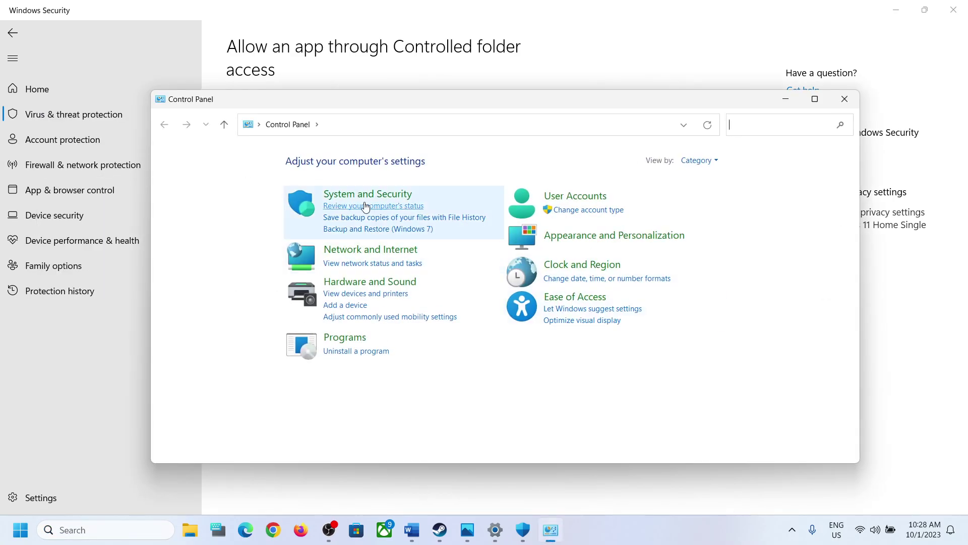
{"action": "left_click", "coordinate": [370, 194]}
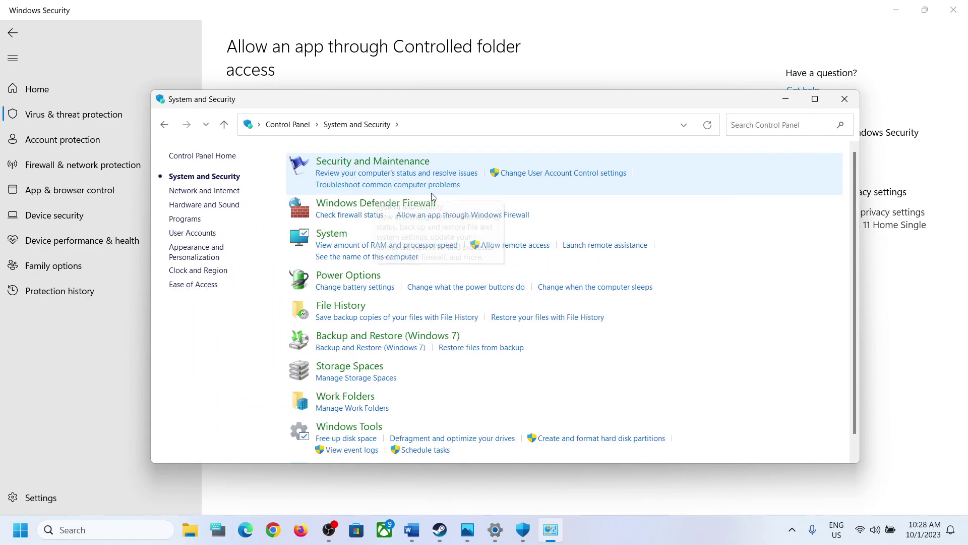
{"action": "left_click", "coordinate": [384, 204]}
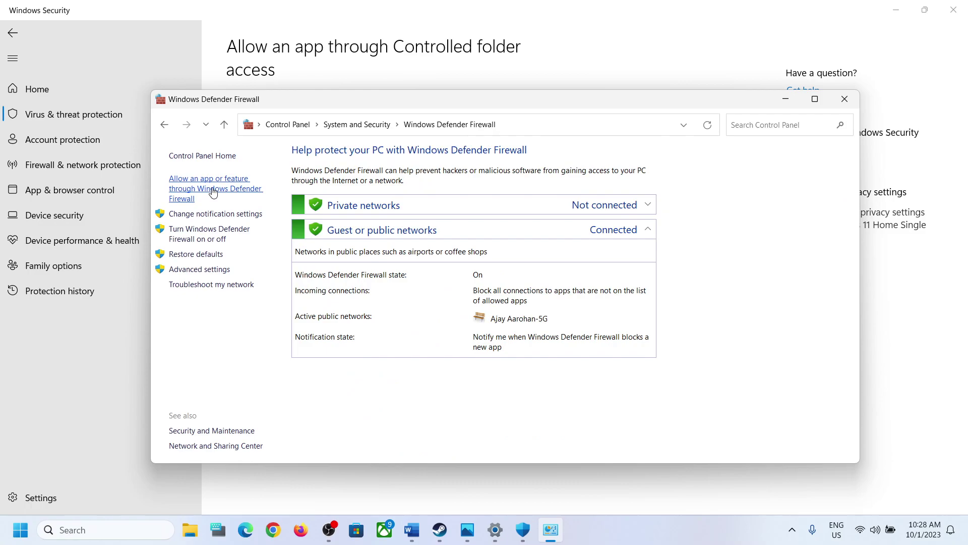
{"action": "left_click", "coordinate": [213, 192]}
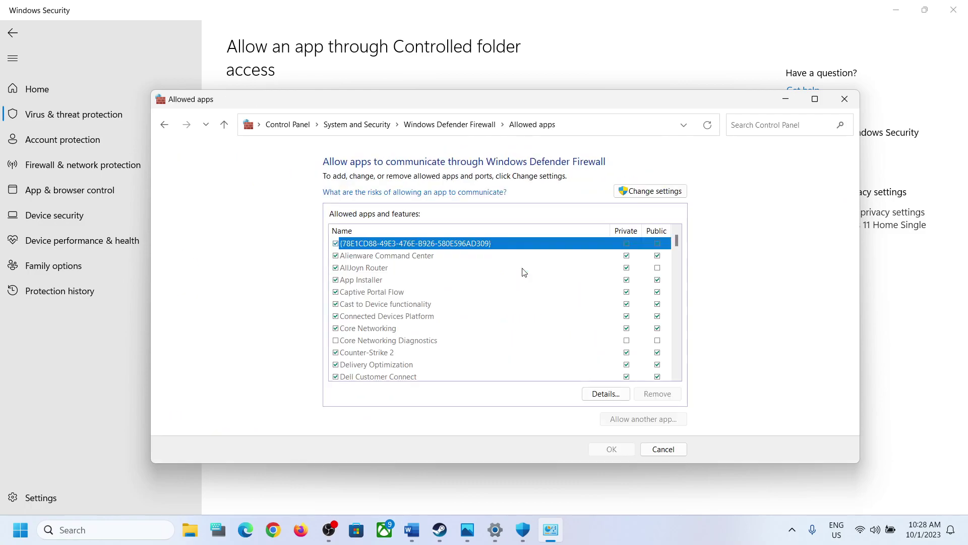
Try adding the FateSamuraiRemnant executable as a firewall exception, finding it is already listed.
{"action": "left_click", "coordinate": [652, 192]}
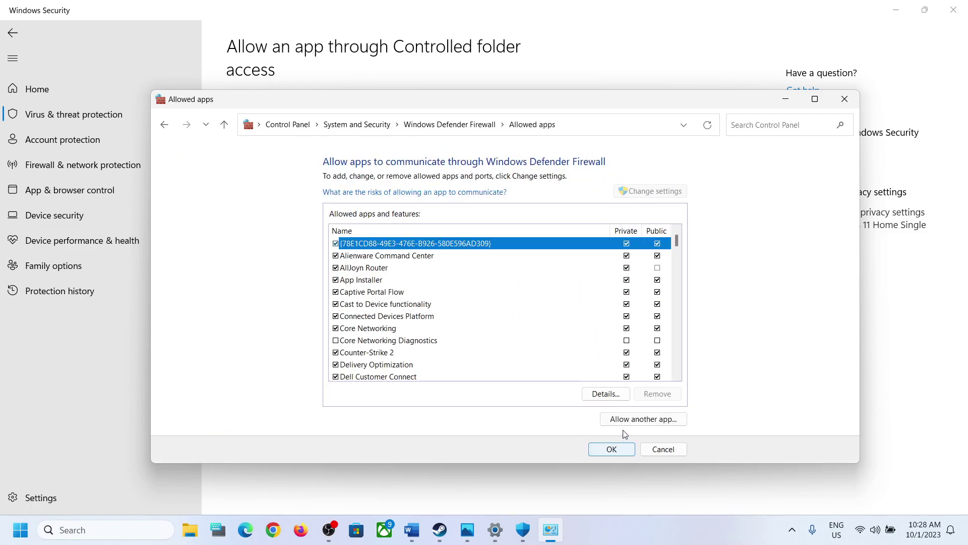
{"action": "left_click", "coordinate": [644, 420]}
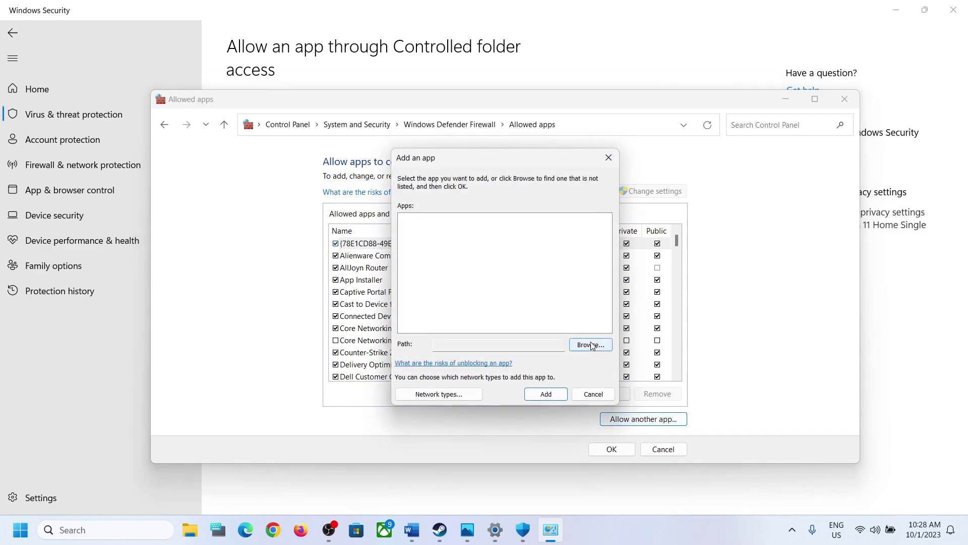
{"action": "left_click", "coordinate": [591, 345]}
{"action": "left_click", "coordinate": [565, 314]}
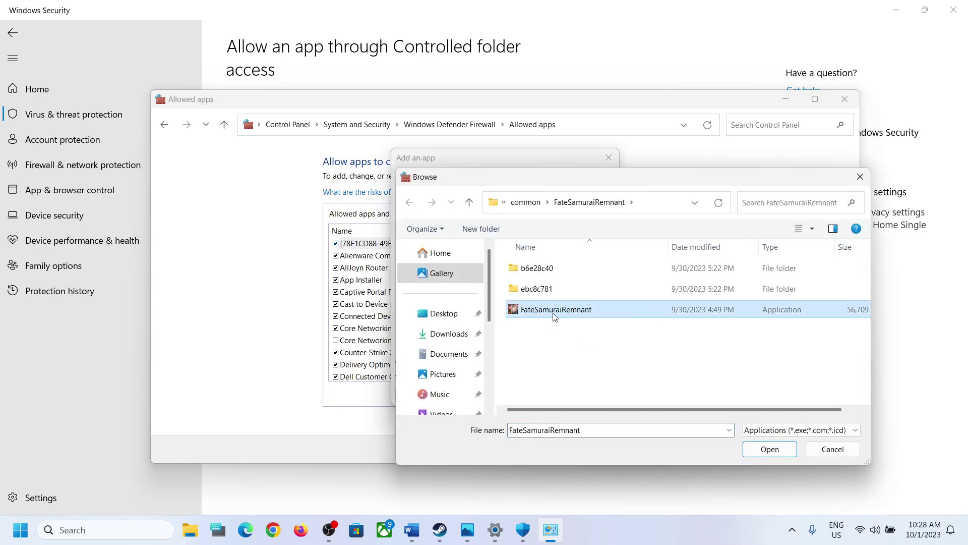
{"action": "left_click", "coordinate": [757, 447]}
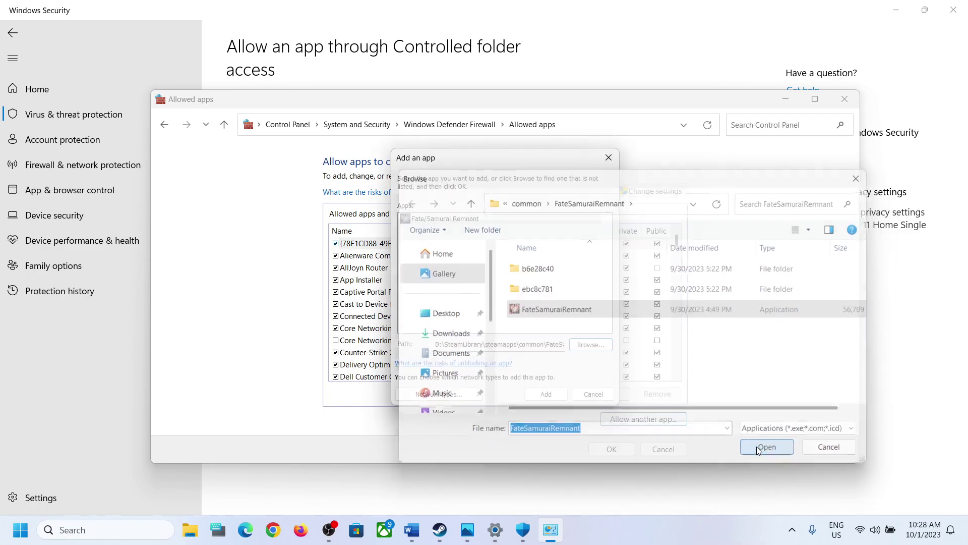
{"action": "left_click", "coordinate": [548, 396]}
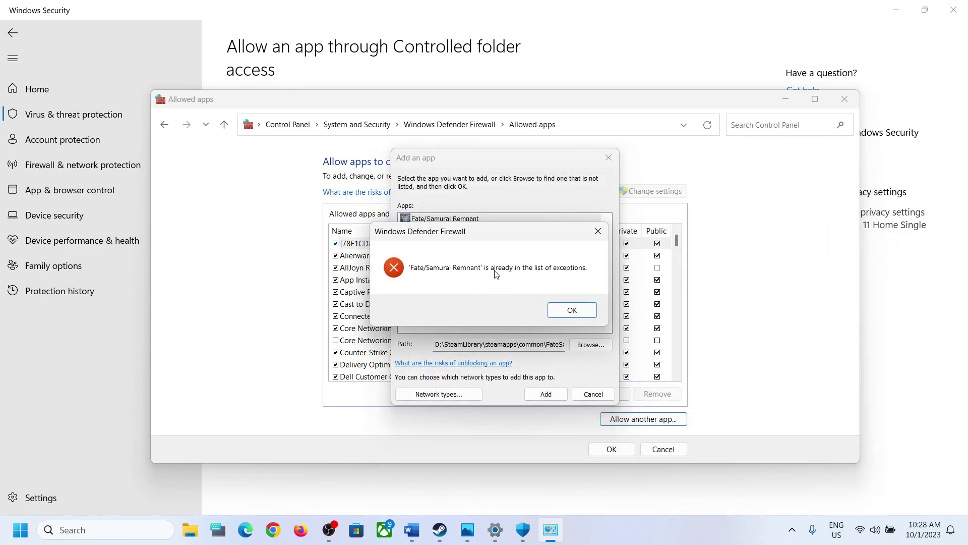
{"action": "left_click", "coordinate": [572, 313]}
{"action": "left_click", "coordinate": [593, 394]}
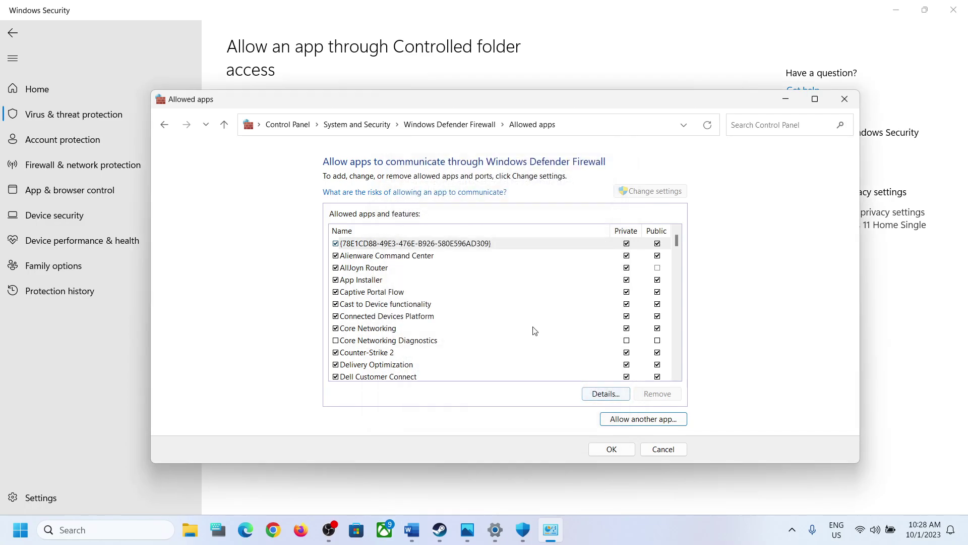
Confirm Fate/Samurai Remnant is allowed on Private and Public networks and save with OK.
{"action": "scroll", "coordinate": [438, 342], "scroll_direction": "down", "scroll_amount": 10}
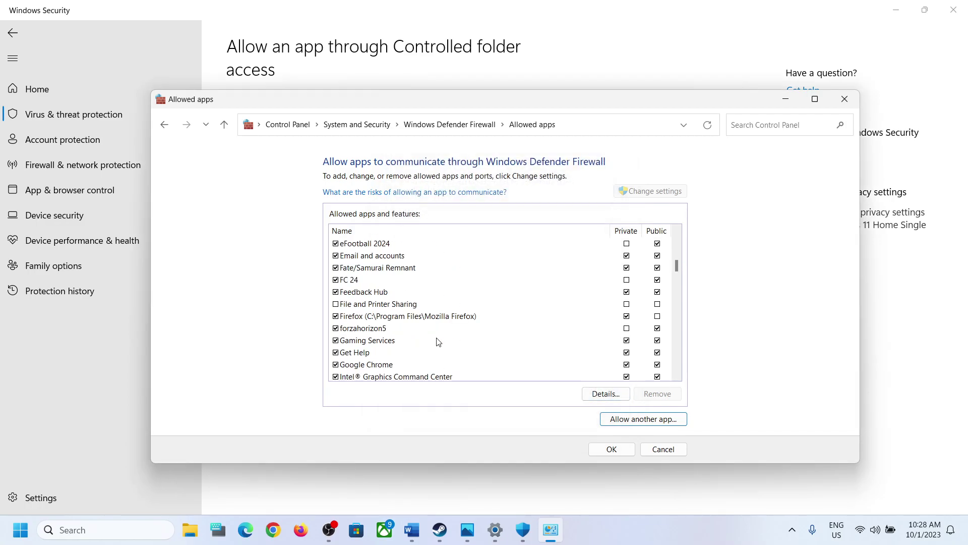
{"action": "left_click", "coordinate": [391, 269]}
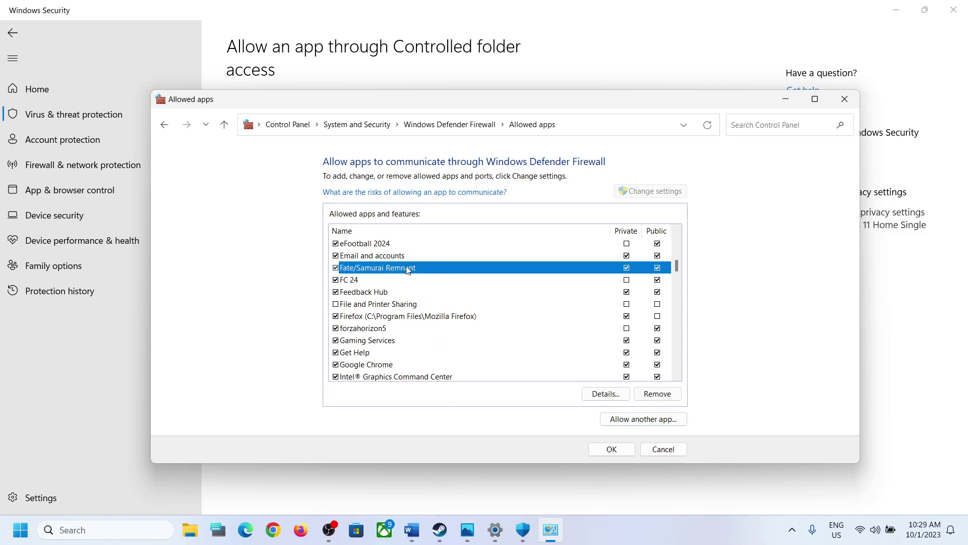
{"action": "left_click", "coordinate": [612, 449]}
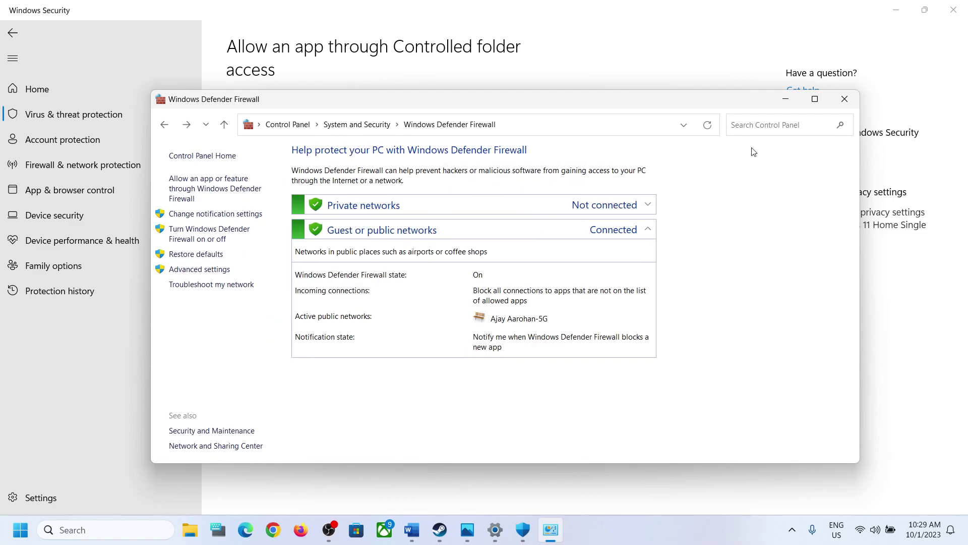
Close the Firewall, Windows Security and Settings windows.
{"action": "left_click", "coordinate": [845, 99]}
{"action": "left_click", "coordinate": [953, 10]}
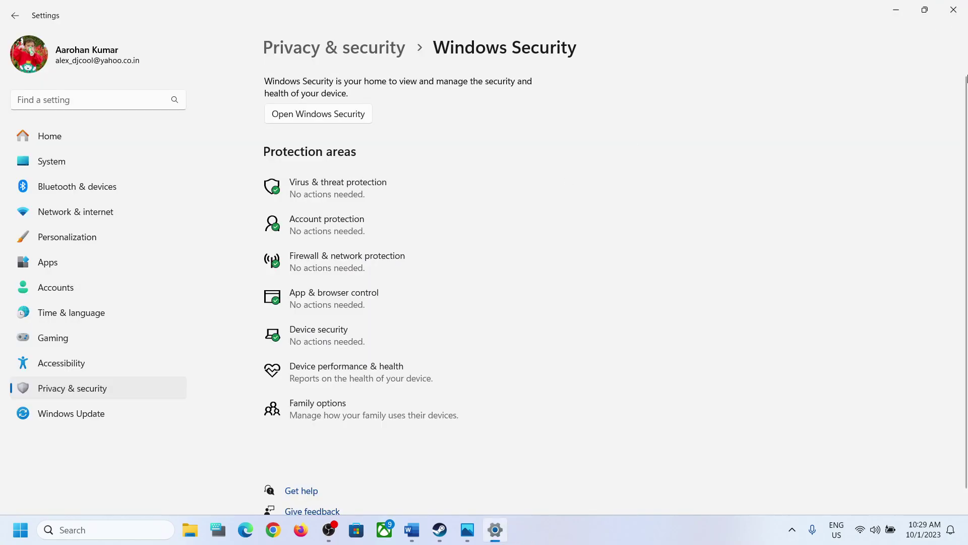
{"action": "left_click", "coordinate": [960, 19]}
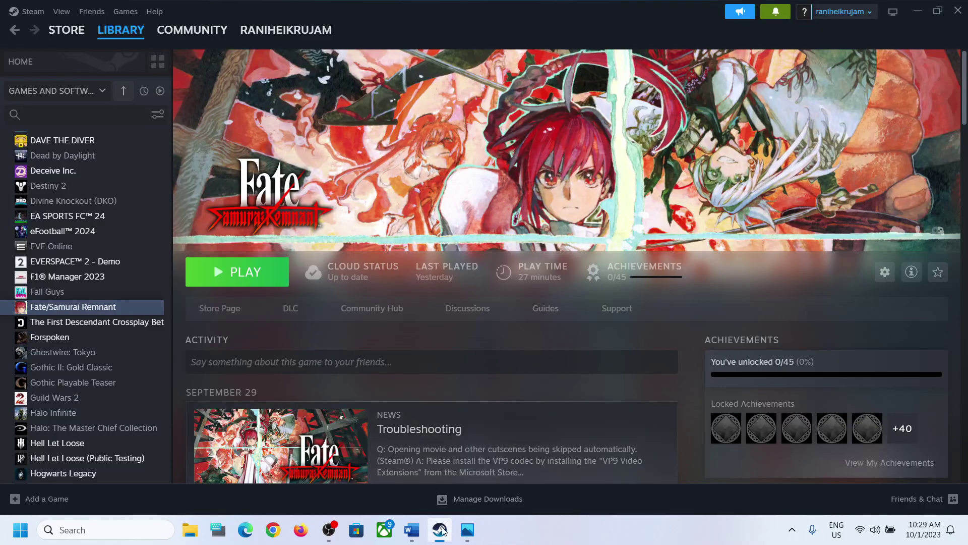
Highlight Step 2, Disable Steam Cloud, in the Word guide, then minimize Word.
{"action": "left_click", "coordinate": [423, 536]}
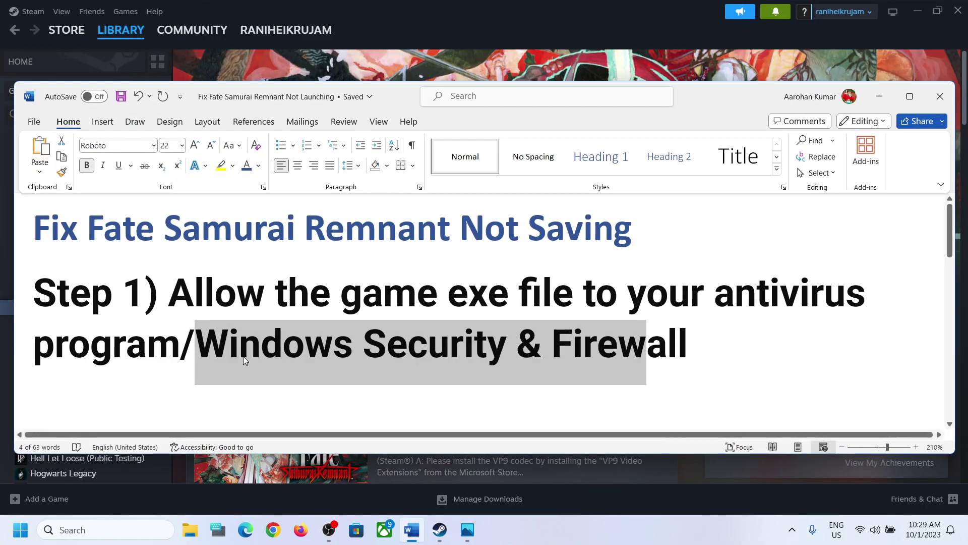
{"action": "scroll", "coordinate": [243, 357], "scroll_direction": "down", "scroll_amount": 1}
{"action": "scroll", "coordinate": [245, 356], "scroll_direction": "down", "scroll_amount": 1}
{"action": "left_click_drag", "start_coordinate": [146, 348], "coordinate": [458, 347]}
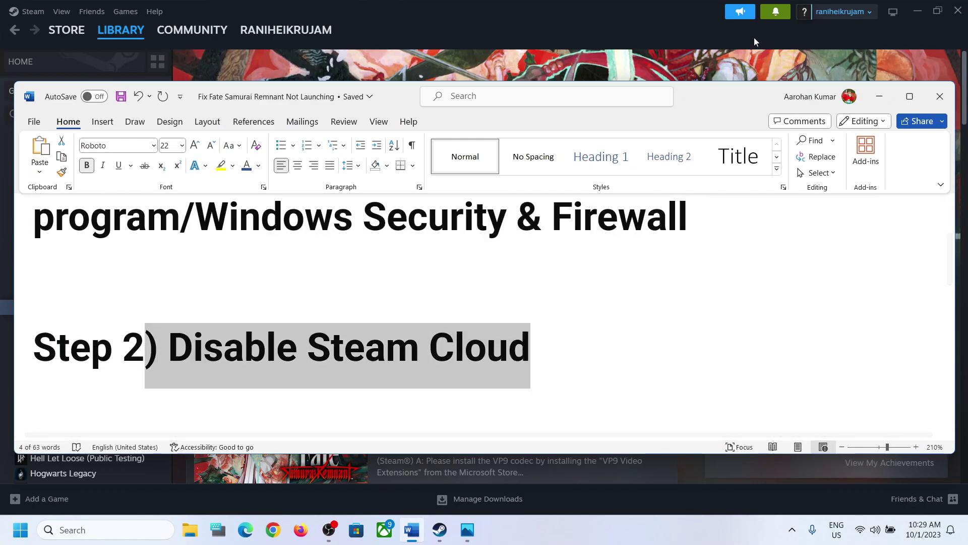
{"action": "left_click", "coordinate": [880, 97]}
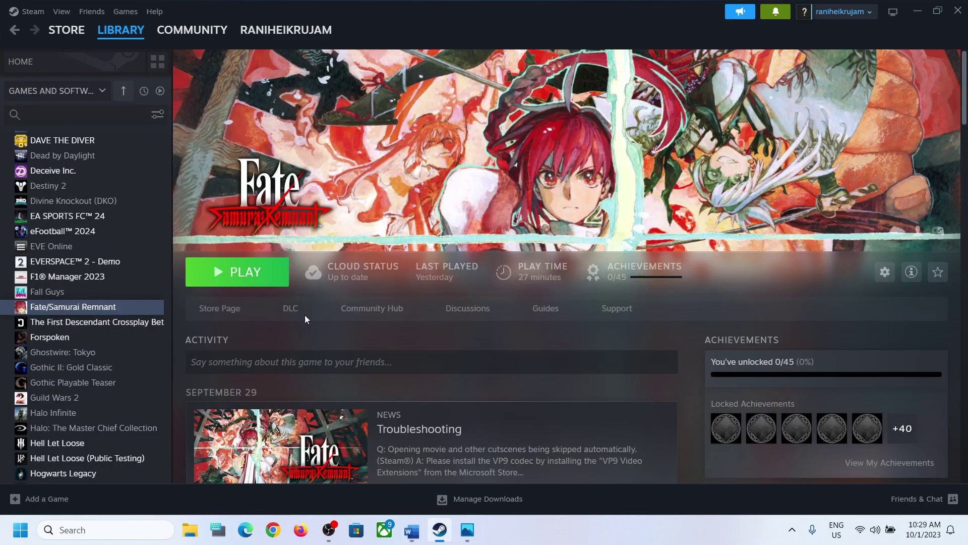
Turn off 'Keep game saves in the Steam Cloud' in Fate/Samurai Remnant's Properties and close them.
{"action": "right_click", "coordinate": [100, 309]}
{"action": "left_click", "coordinate": [134, 405]}
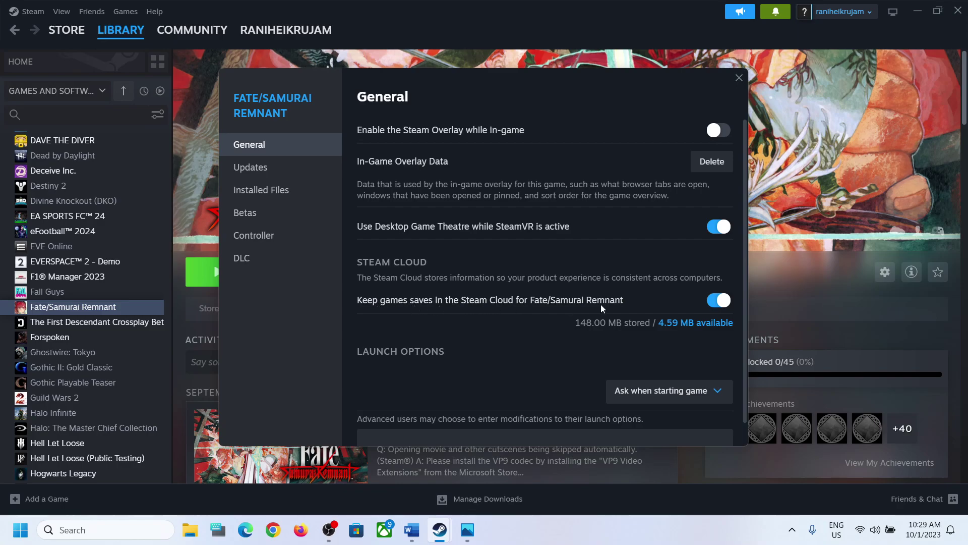
{"action": "left_click", "coordinate": [711, 303]}
{"action": "left_click", "coordinate": [739, 78]}
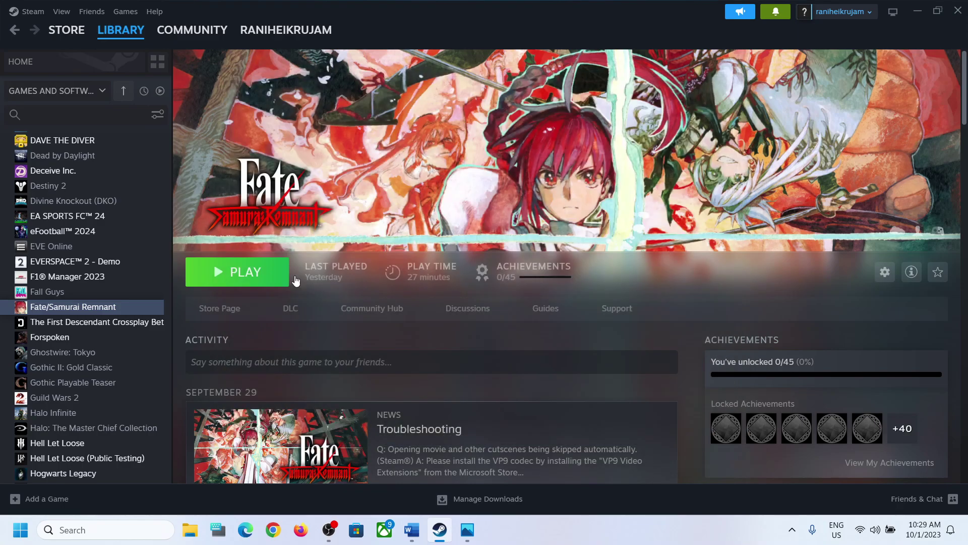
Highlight Step 3, 'Delete Save folder in Documents', in the guide and launch File Explorer.
{"action": "left_click", "coordinate": [413, 529]}
{"action": "scroll", "coordinate": [274, 364], "scroll_direction": "down", "scroll_amount": 5}
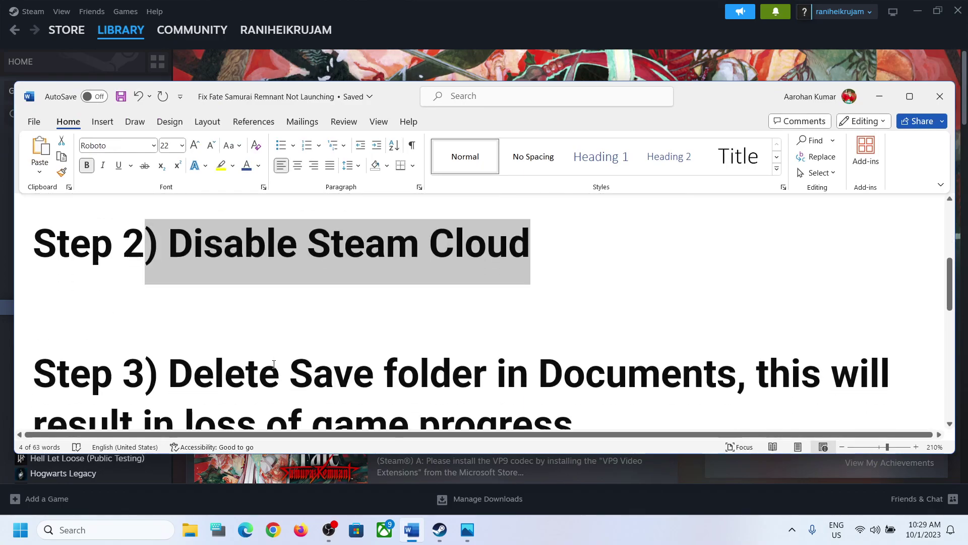
{"action": "left_click_drag", "start_coordinate": [191, 289], "coordinate": [671, 296]}
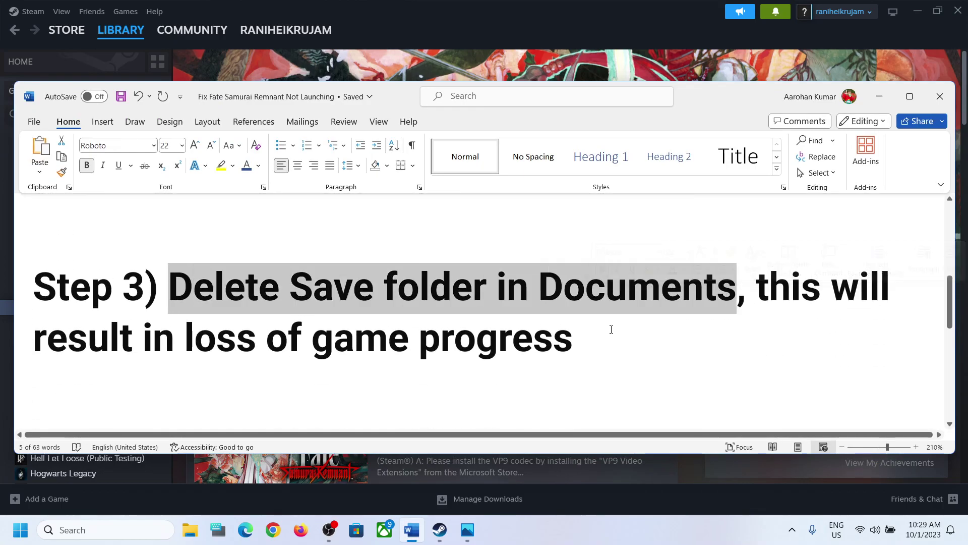
{"action": "left_click", "coordinate": [189, 529]}
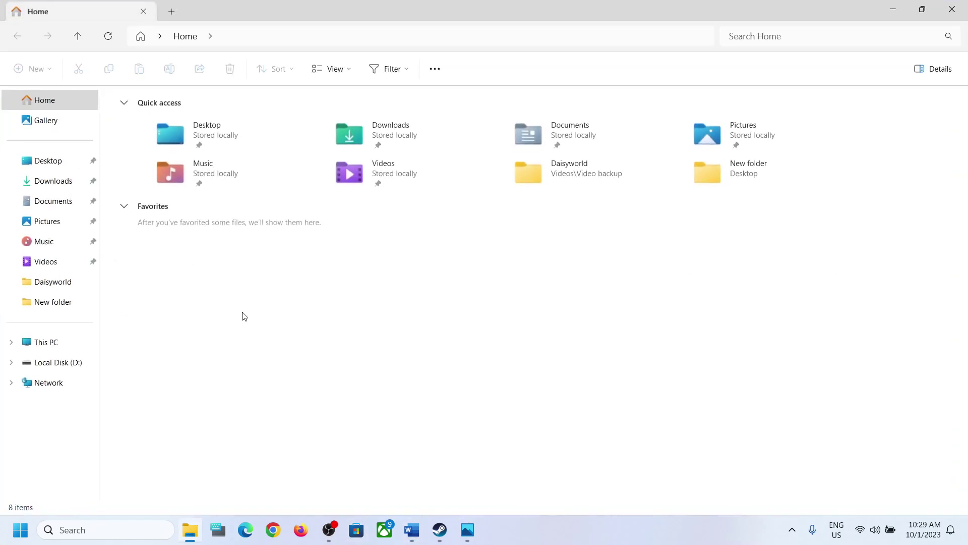
Open Documents\KoeiTecmo and select the FateSamuraiRemnant save folder.
{"action": "left_click", "coordinate": [47, 207]}
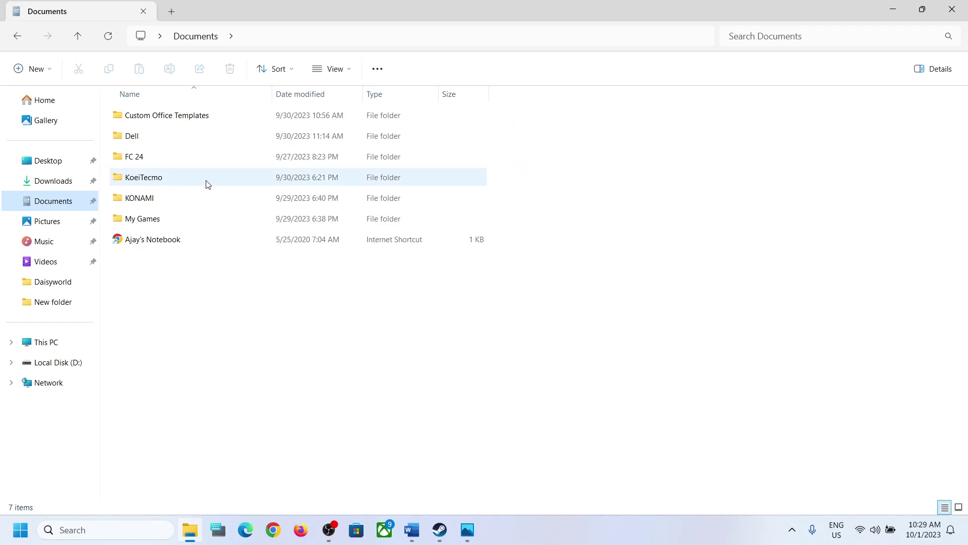
{"action": "double_click", "coordinate": [152, 184]}
{"action": "left_click", "coordinate": [166, 120]}
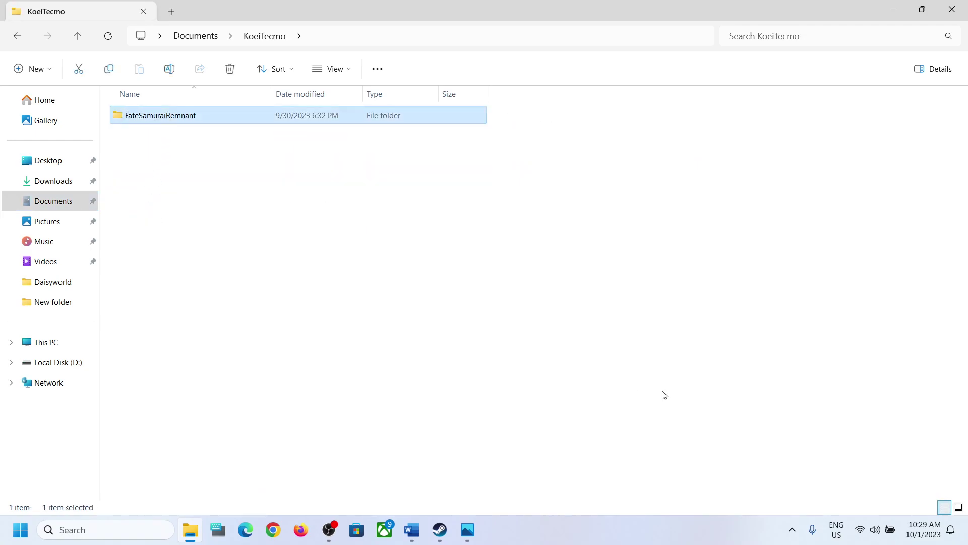
Highlight the guide's Step 3 warning that deleting the save folder loses game progress.
{"action": "left_click", "coordinate": [412, 530]}
{"action": "left_click_drag", "start_coordinate": [756, 288], "coordinate": [639, 356]}
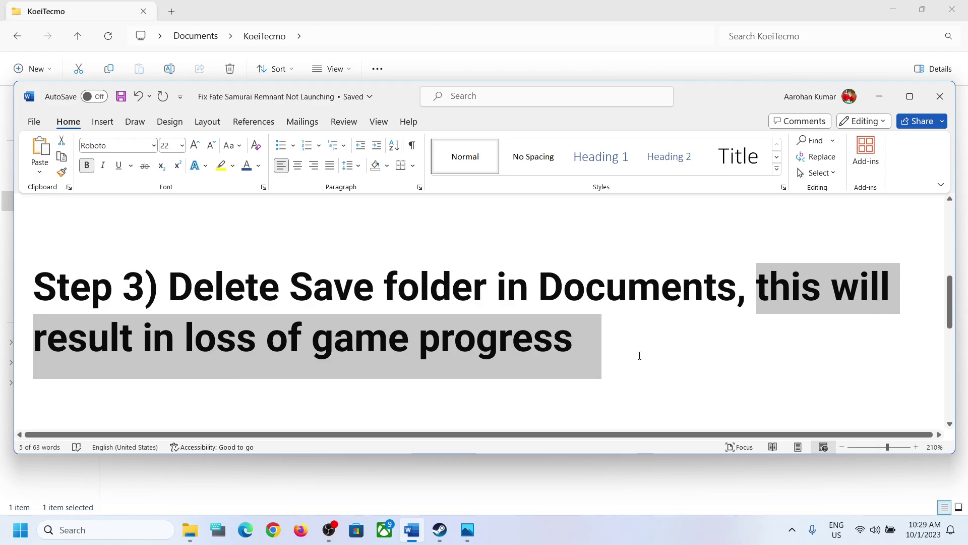
{"action": "left_click_drag", "start_coordinate": [640, 356], "coordinate": [640, 355]}
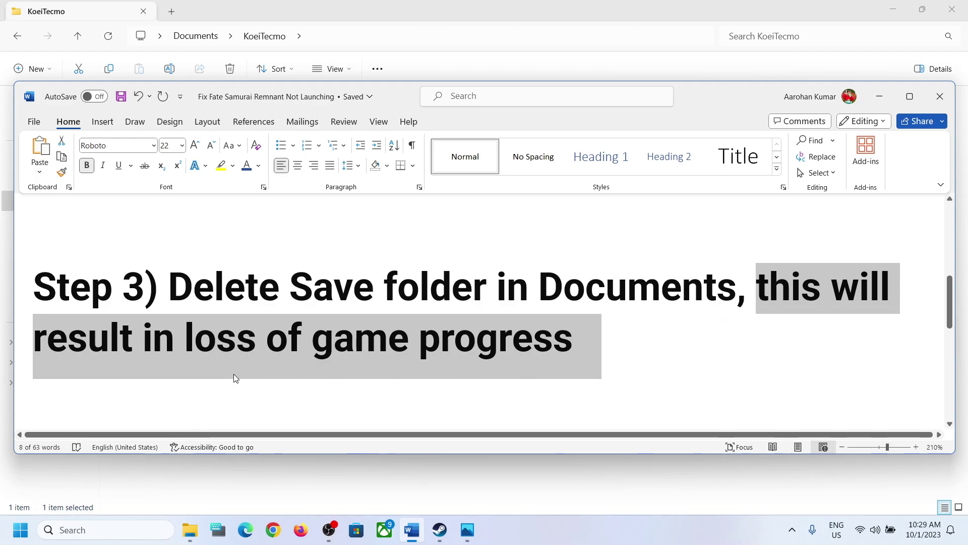
Delete the FateSamuraiRemnant save folder in KoeiTecmo and bring the Word guide back up.
{"action": "left_click", "coordinate": [883, 105]}
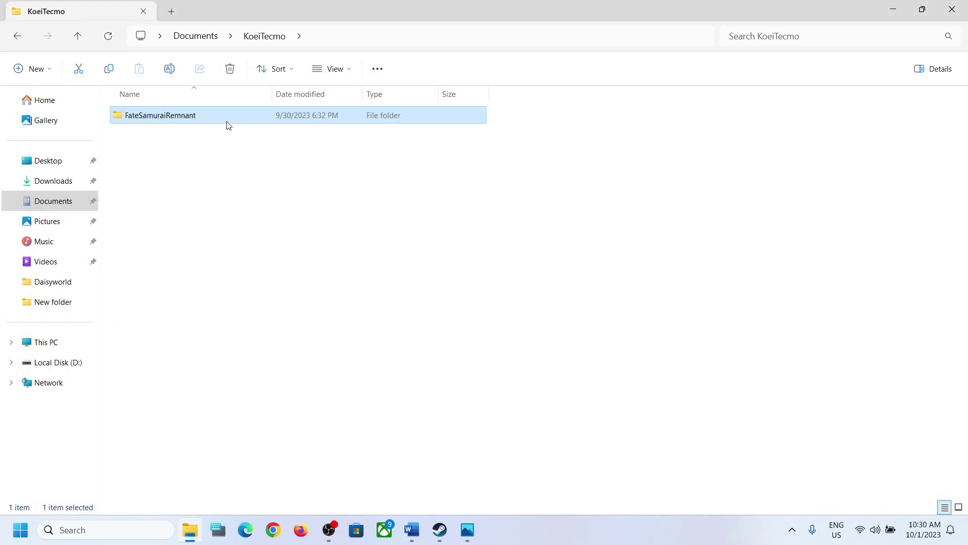
{"action": "right_click", "coordinate": [170, 120]}
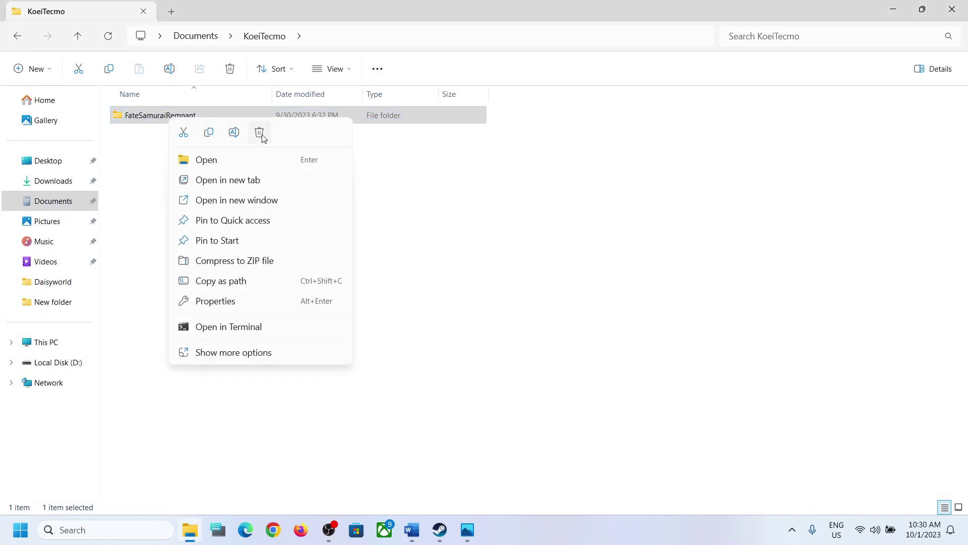
{"action": "left_click", "coordinate": [543, 207]}
{"action": "left_click", "coordinate": [412, 529]}
{"action": "scroll", "coordinate": [377, 346], "scroll_direction": "down", "scroll_amount": 4}
Review Step 4 in the guide, then launch OneDrive by searching 'one' in Windows Search.
{"action": "scroll", "coordinate": [296, 325], "scroll_direction": "up", "scroll_amount": 1}
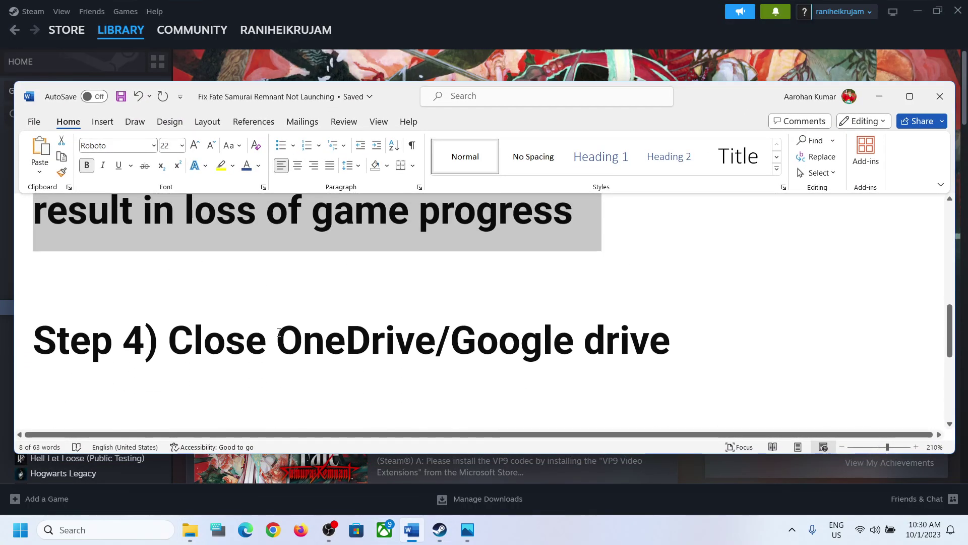
{"action": "left_click_drag", "start_coordinate": [170, 341], "coordinate": [576, 338]}
{"action": "left_click", "coordinate": [670, 341]}
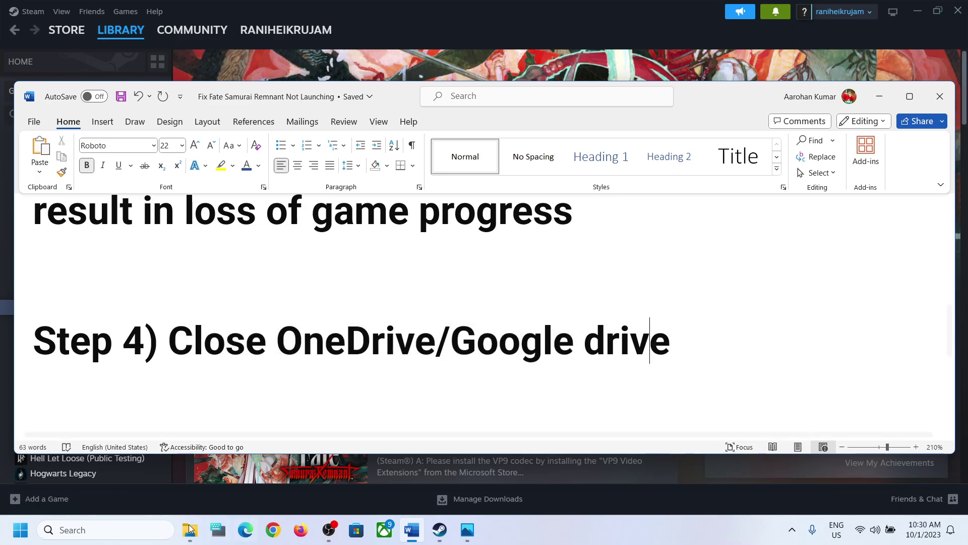
{"action": "left_click", "coordinate": [157, 530]}
{"action": "type", "text": "one"}
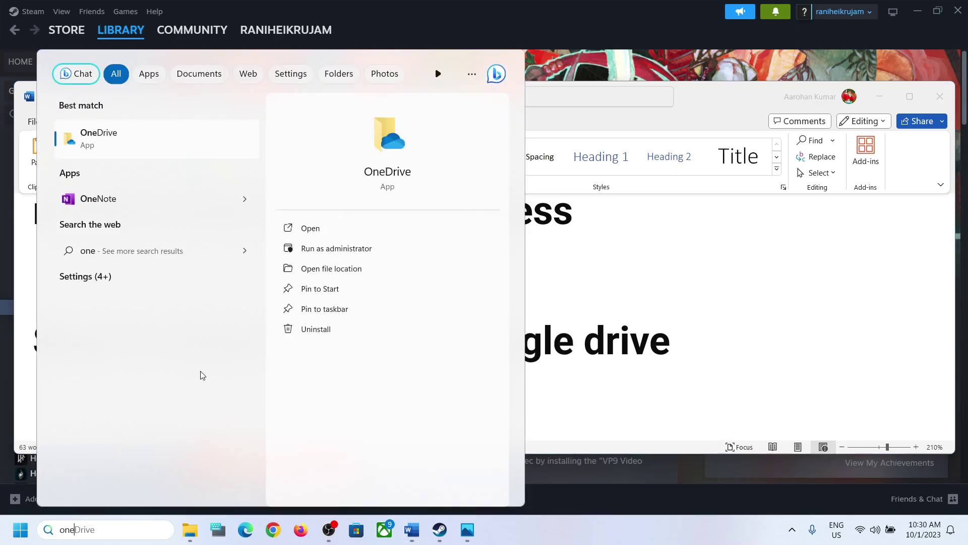
{"action": "left_click", "coordinate": [123, 146]}
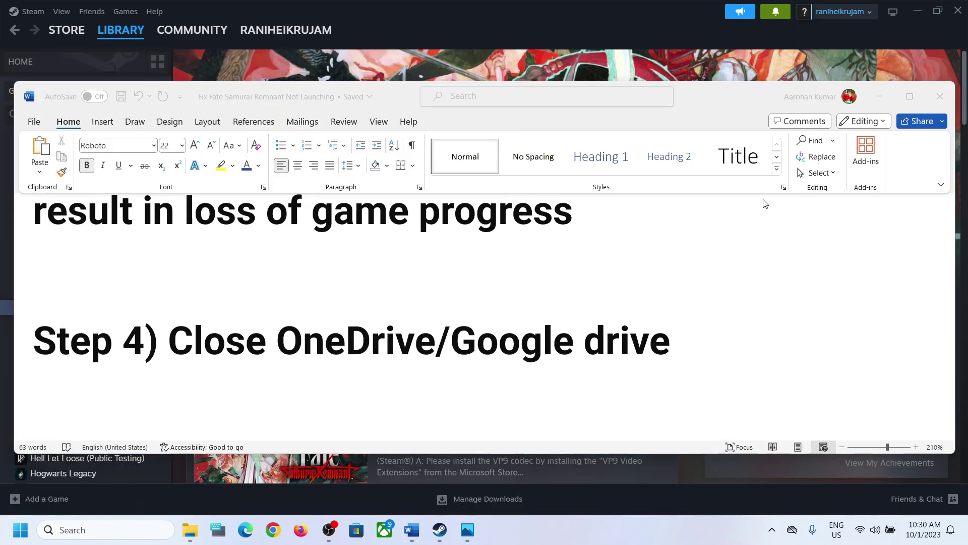
Quit OneDrive from the settings menu of its tray status panel.
{"action": "left_click", "coordinate": [772, 529]}
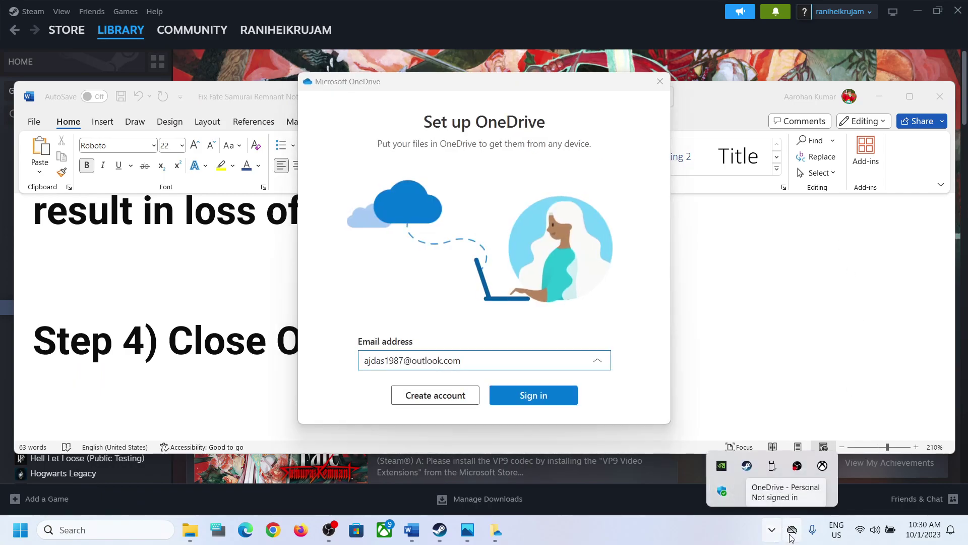
{"action": "left_click", "coordinate": [792, 531]}
{"action": "left_click", "coordinate": [885, 122]}
{"action": "left_click", "coordinate": [825, 244]}
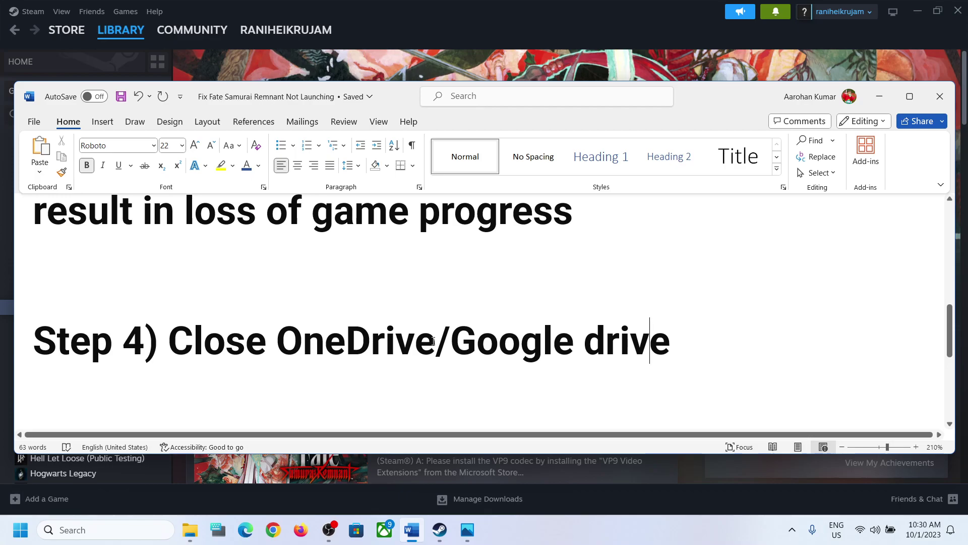
Highlight the Google Drive and OneDrive text of Step 4 in the guide.
{"action": "left_click_drag", "start_coordinate": [457, 345], "coordinate": [705, 342]}
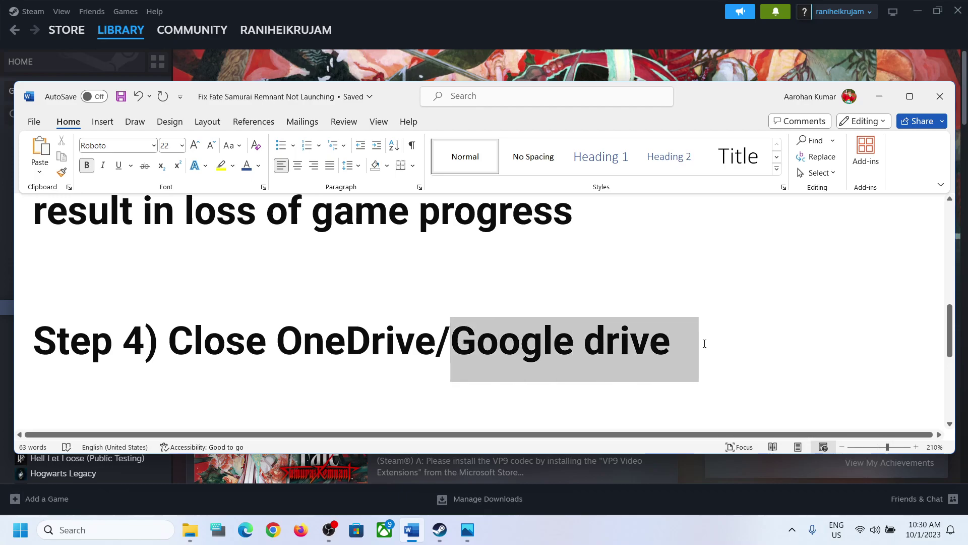
{"action": "left_click", "coordinate": [362, 341]}
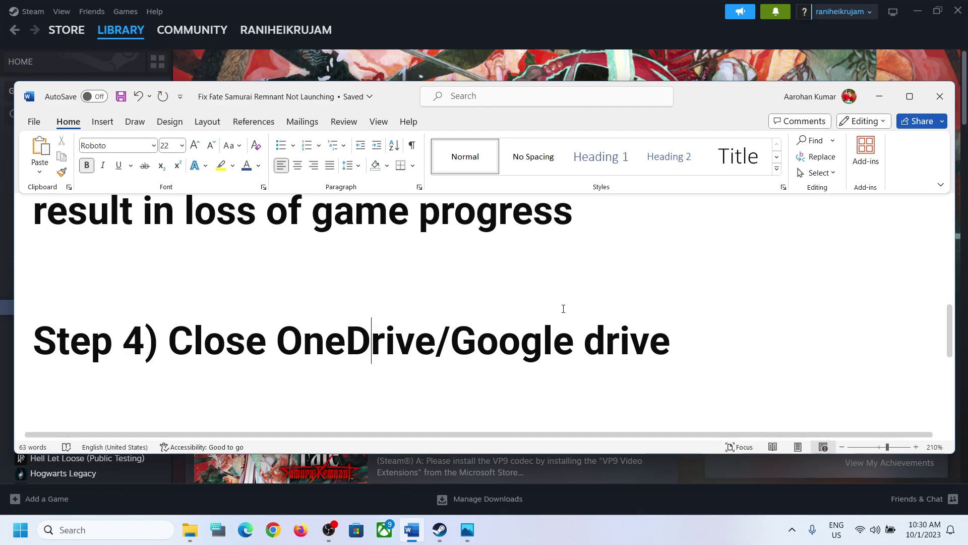
{"action": "scroll", "coordinate": [345, 342], "scroll_direction": "down", "scroll_amount": 2}
{"action": "scroll", "coordinate": [346, 343], "scroll_direction": "up", "scroll_amount": 2}
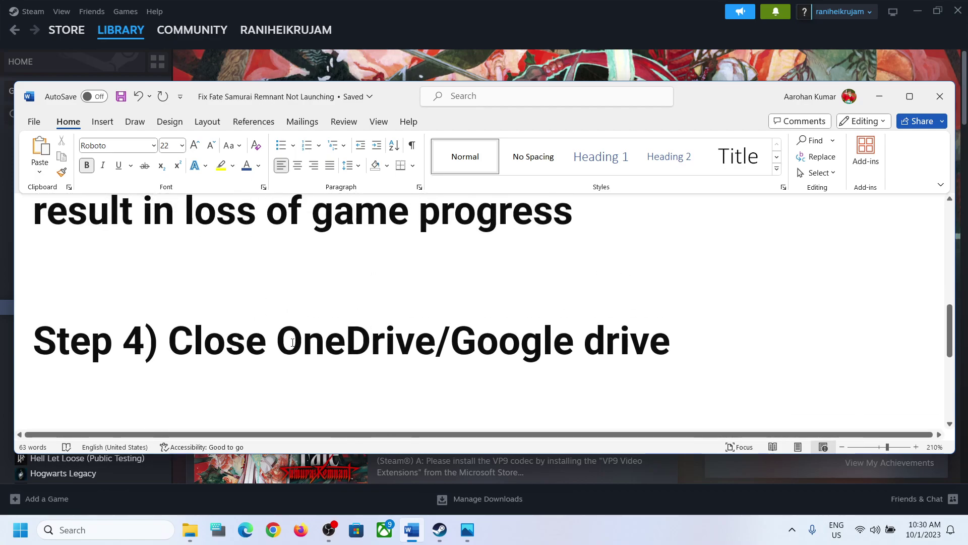
{"action": "left_click_drag", "start_coordinate": [415, 348], "coordinate": [168, 348]}
{"action": "left_click_drag", "start_coordinate": [463, 348], "coordinate": [751, 350]}
{"action": "left_click_drag", "start_coordinate": [450, 348], "coordinate": [277, 348]}
Scroll to Step 5 and highlight the requirement that the username has no special characters.
{"action": "scroll", "coordinate": [195, 357], "scroll_direction": "down", "scroll_amount": 1}
{"action": "scroll", "coordinate": [195, 357], "scroll_direction": "down", "scroll_amount": 5}
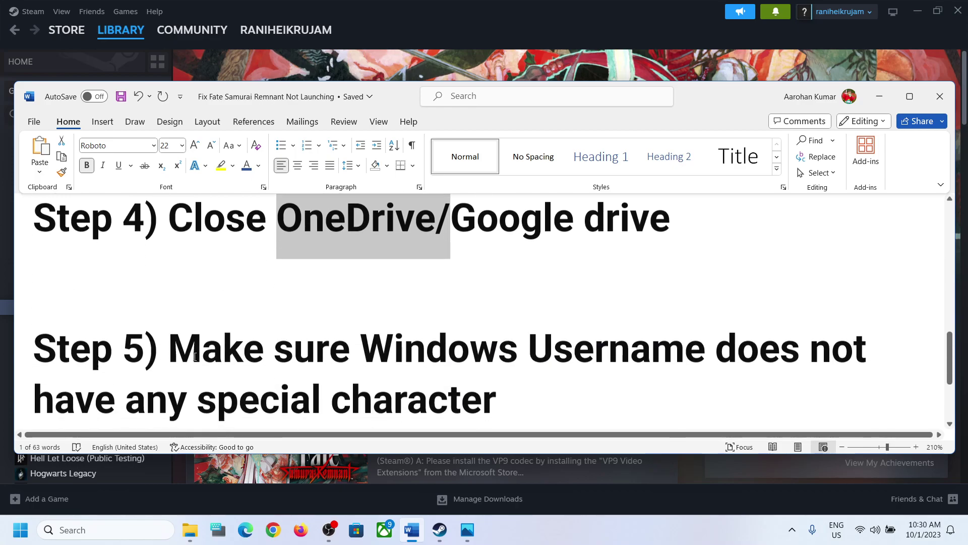
{"action": "left_click_drag", "start_coordinate": [195, 277], "coordinate": [522, 365]}
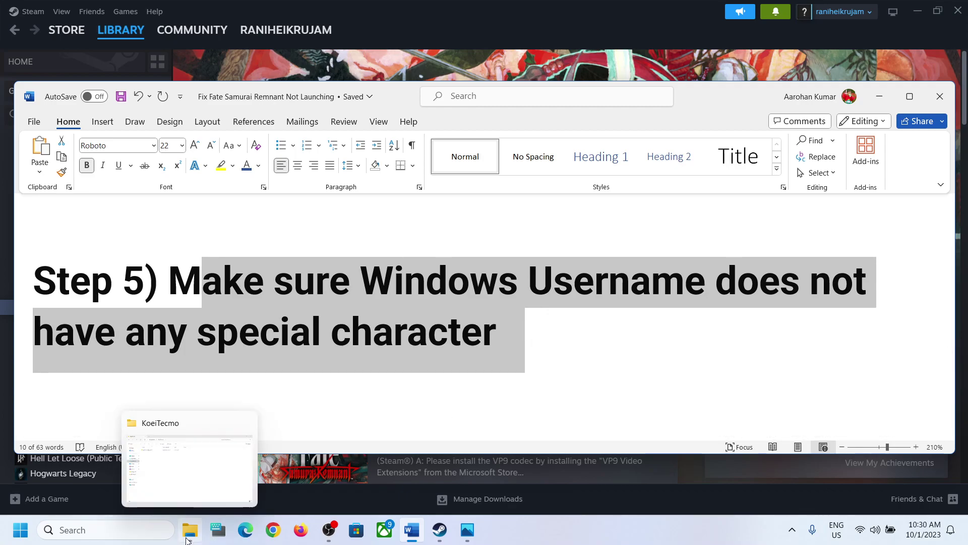
{"action": "left_click", "coordinate": [191, 459]}
Browse This PC > OS (C:) > Users to check the profile folder name, then open Settings with Win+I.
{"action": "left_click", "coordinate": [46, 342]}
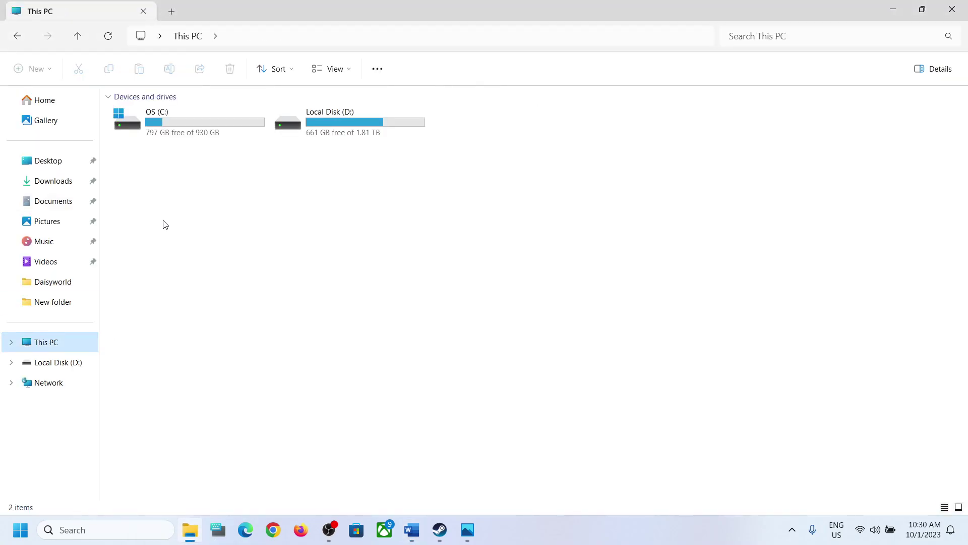
{"action": "double_click", "coordinate": [187, 129]}
{"action": "double_click", "coordinate": [144, 341]}
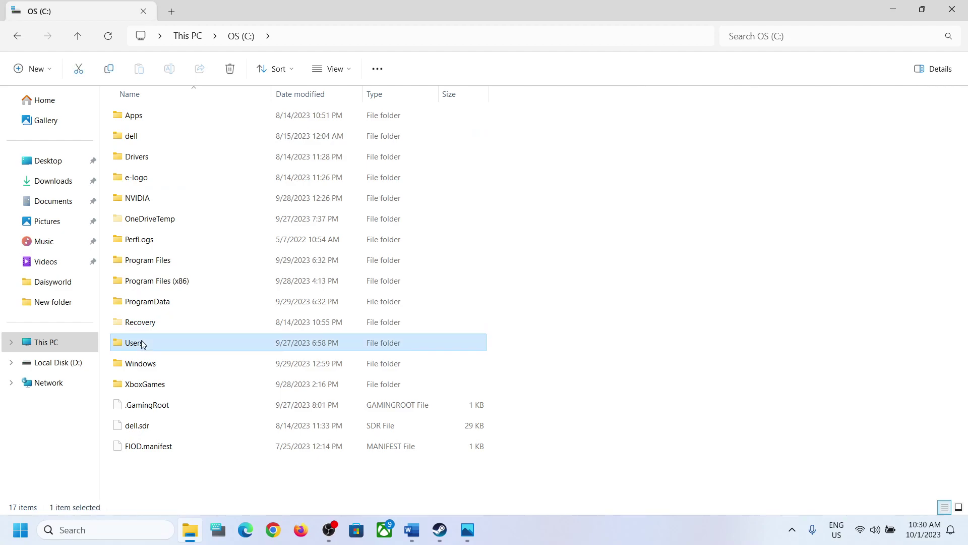
{"action": "left_click", "coordinate": [133, 118]}
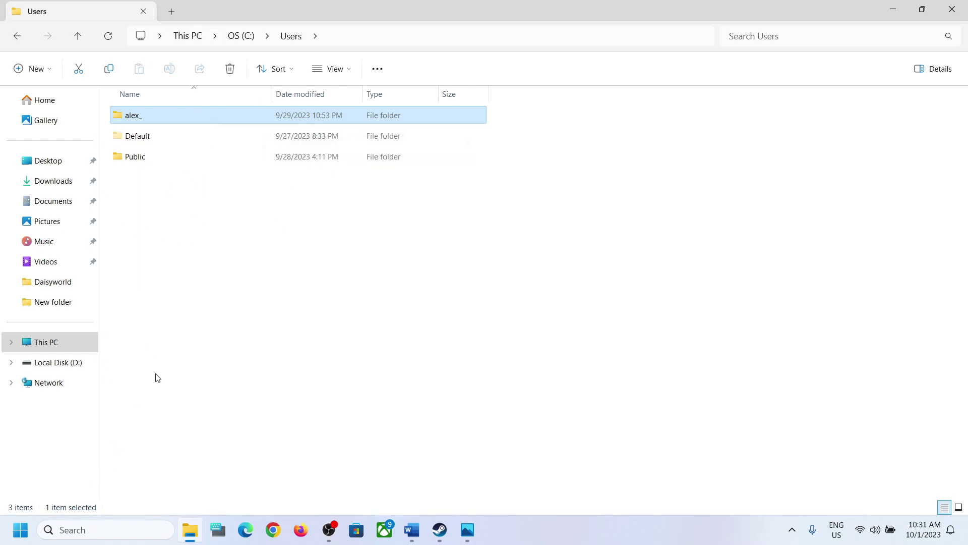
{"action": "key", "text": "super+i"}
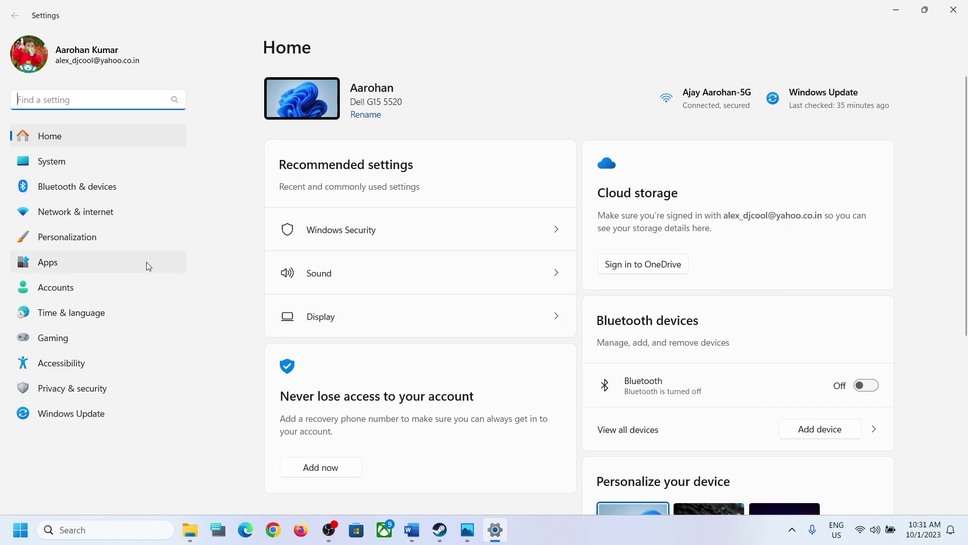
Go to Accounts > Other users in Settings and choose Add account.
{"action": "left_click", "coordinate": [64, 292]}
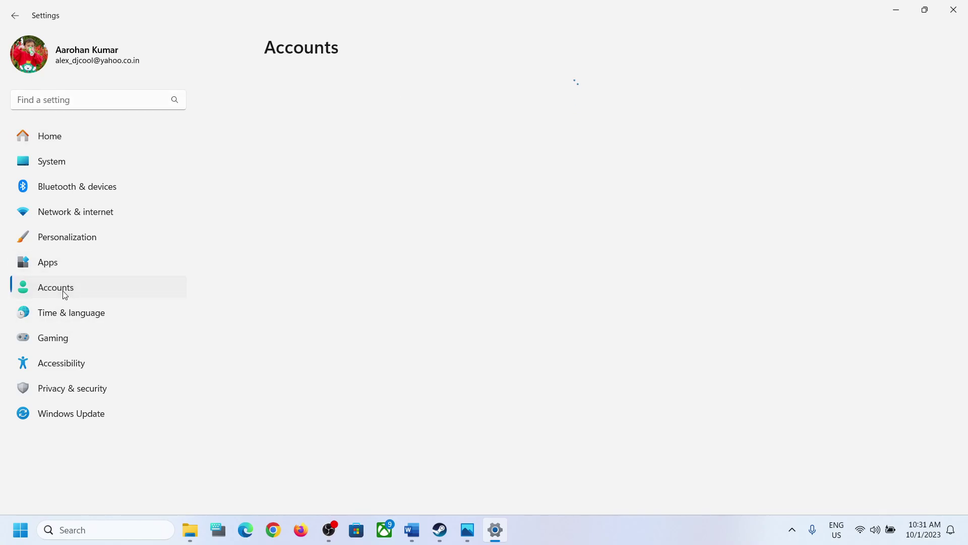
{"action": "scroll", "coordinate": [457, 346], "scroll_direction": "down", "scroll_amount": 5}
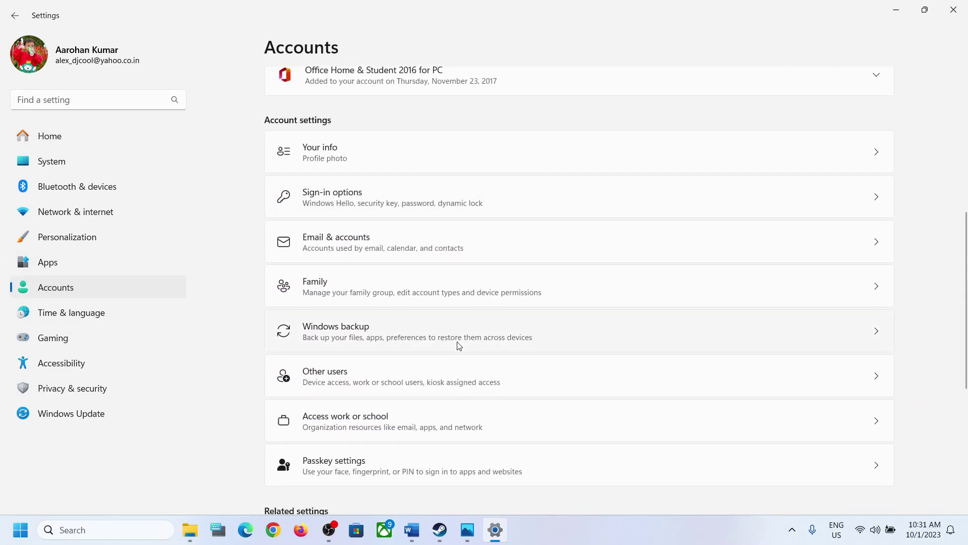
{"action": "scroll", "coordinate": [459, 346], "scroll_direction": "down", "scroll_amount": 2}
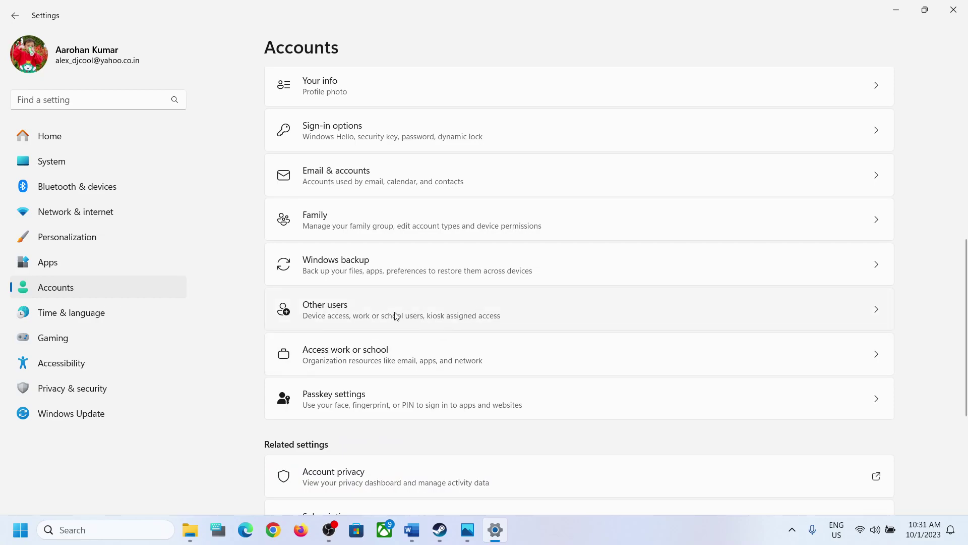
{"action": "left_click", "coordinate": [352, 308]}
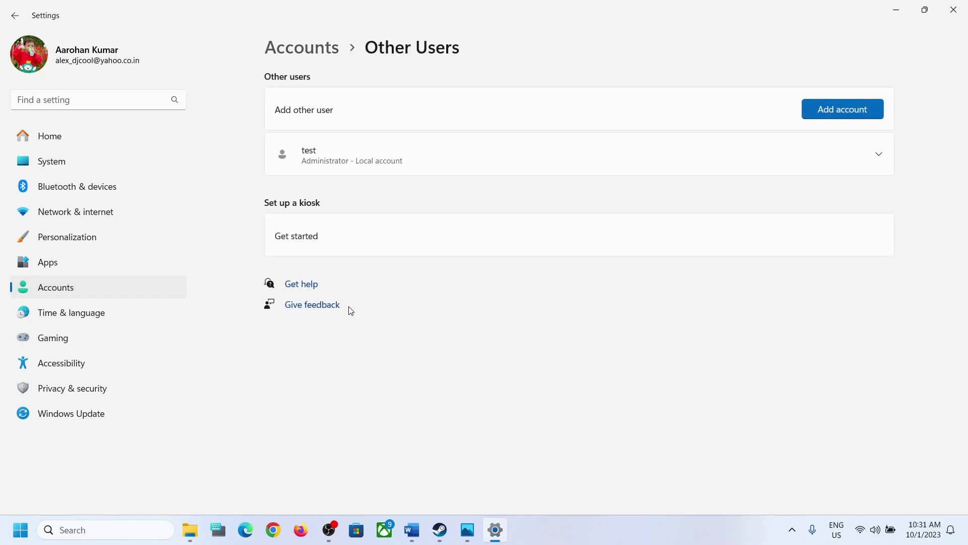
{"action": "left_click", "coordinate": [830, 117]}
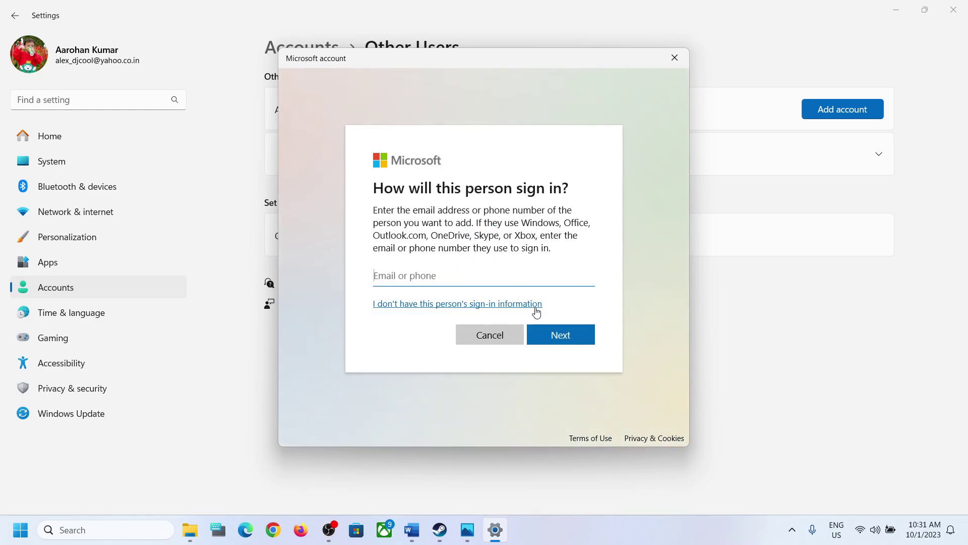
Add a user without a Microsoft account, entering the name test 1 and a password.
{"action": "left_click", "coordinate": [437, 308]}
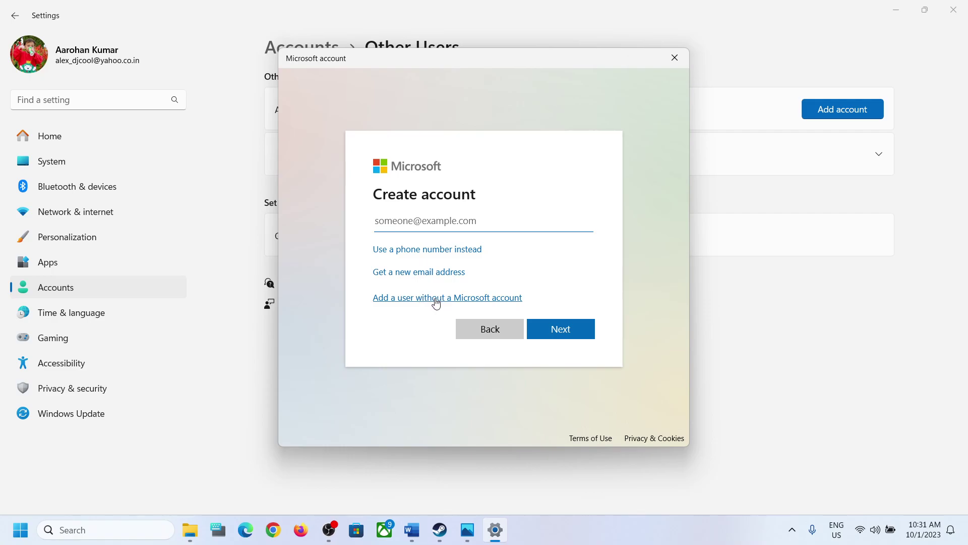
{"action": "left_click", "coordinate": [437, 302]}
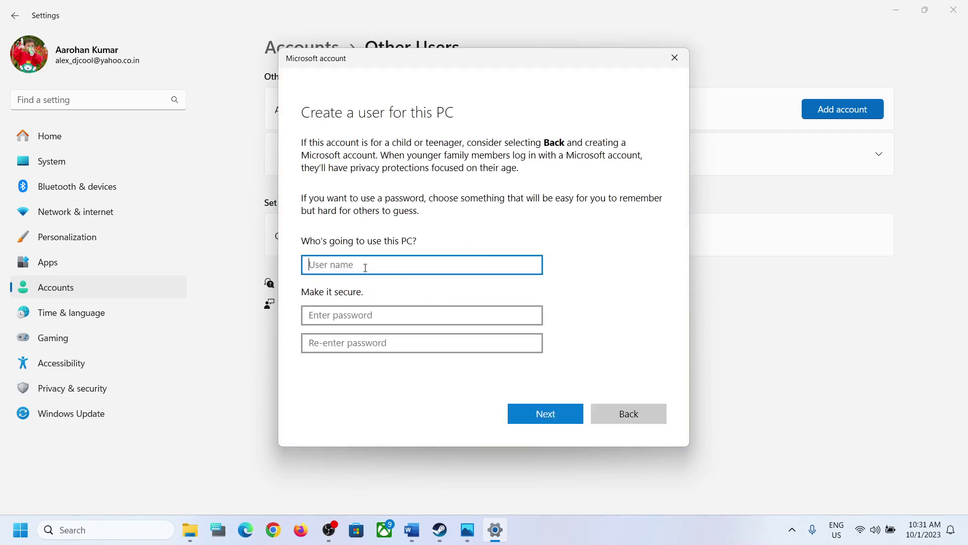
{"action": "type", "text": "test 1"}
{"action": "left_click", "coordinate": [358, 313]}
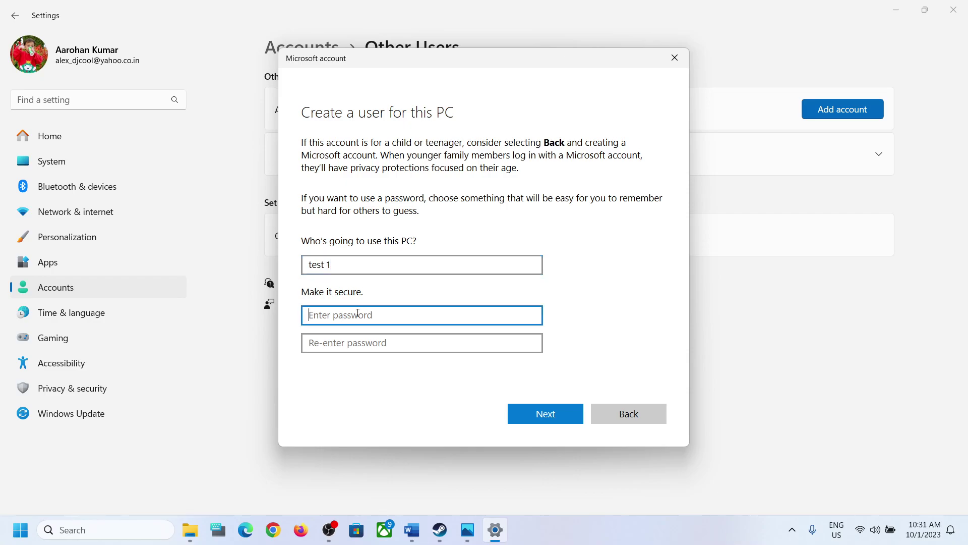
{"action": "type", "text": "12"}
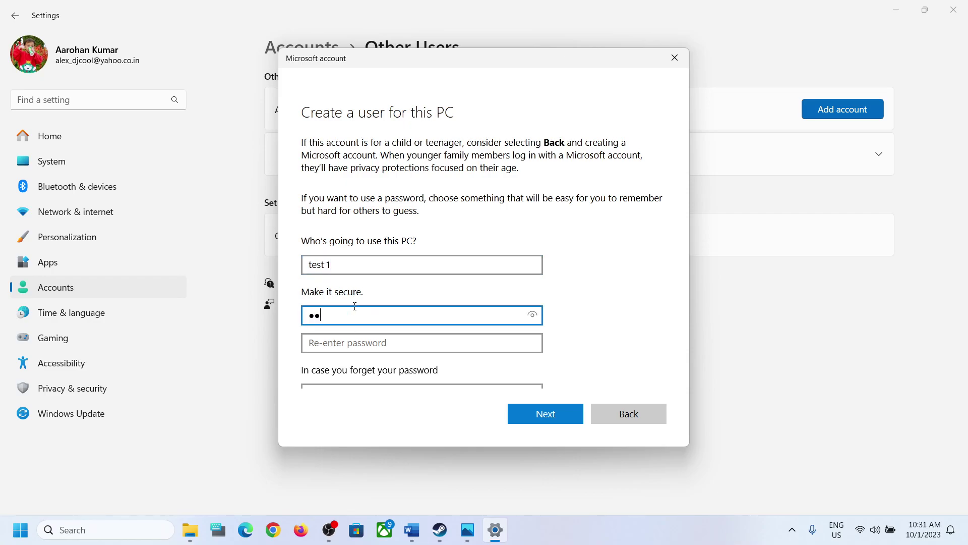
{"action": "type", "text": "34"}
{"action": "left_click", "coordinate": [321, 344]}
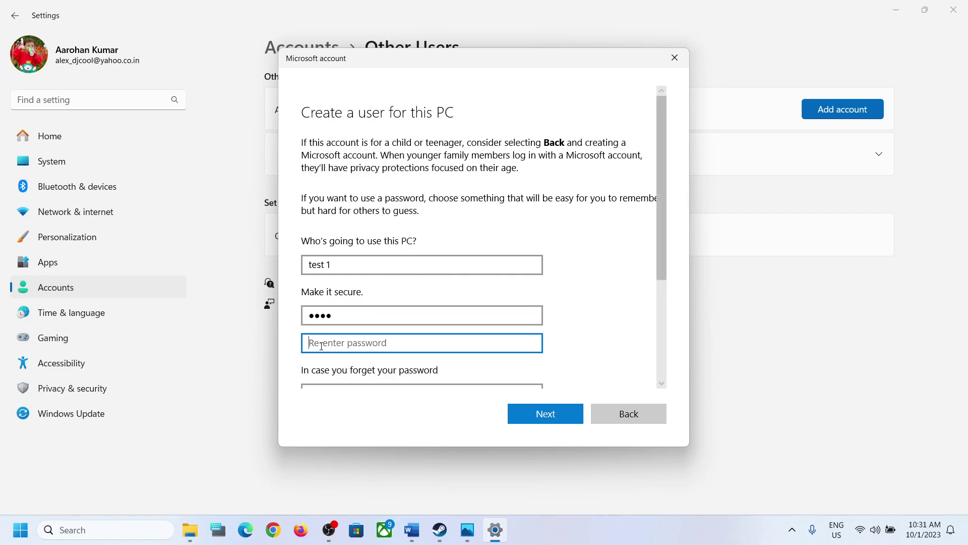
{"action": "type", "text": "12"}
Pick the first pet's name and birth city security questions and answer both.
{"action": "scroll", "coordinate": [322, 346], "scroll_direction": "down", "scroll_amount": 3}
{"action": "left_click", "coordinate": [368, 258]}
{"action": "left_click", "coordinate": [360, 277]}
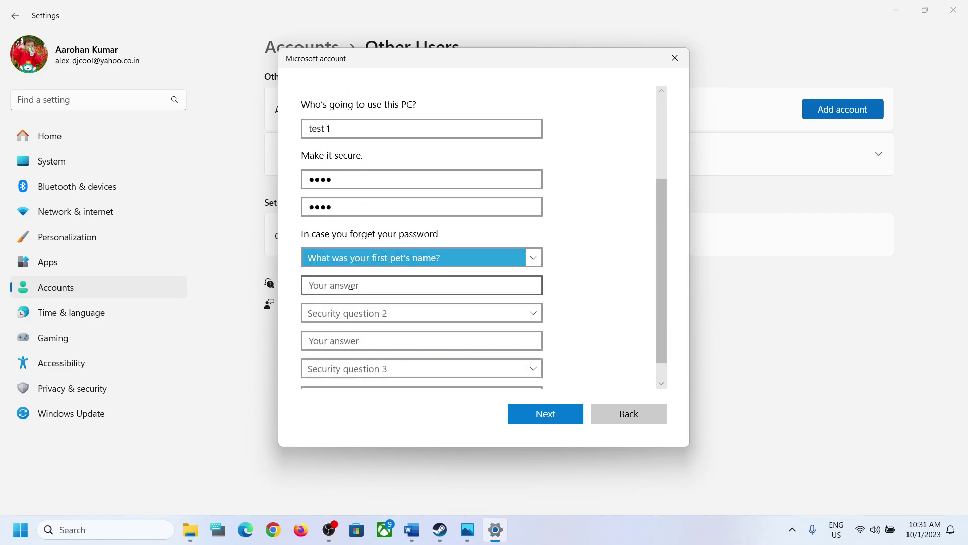
{"action": "left_click", "coordinate": [350, 287]}
{"action": "type", "text": "tes"}
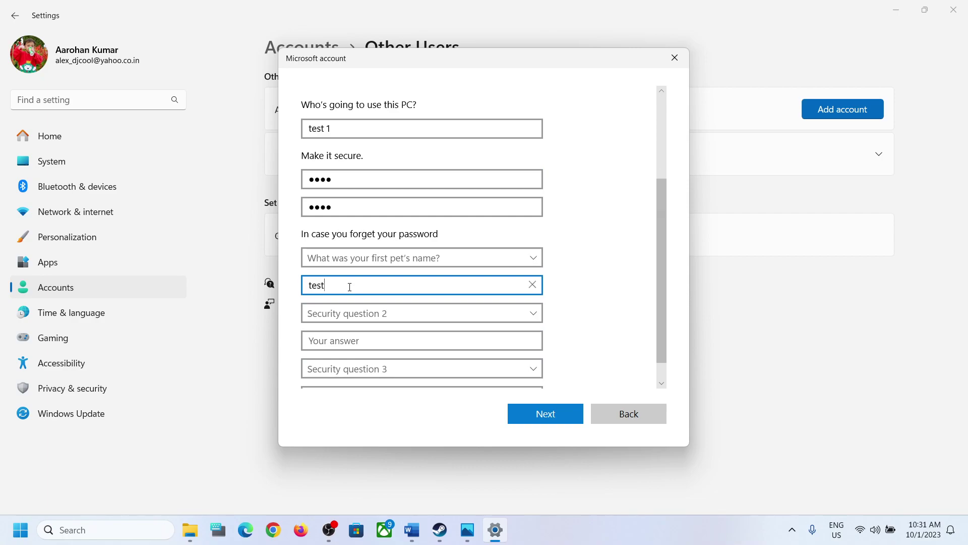
{"action": "type", "text": "t"}
{"action": "left_click", "coordinate": [361, 315]}
{"action": "left_click", "coordinate": [354, 339]}
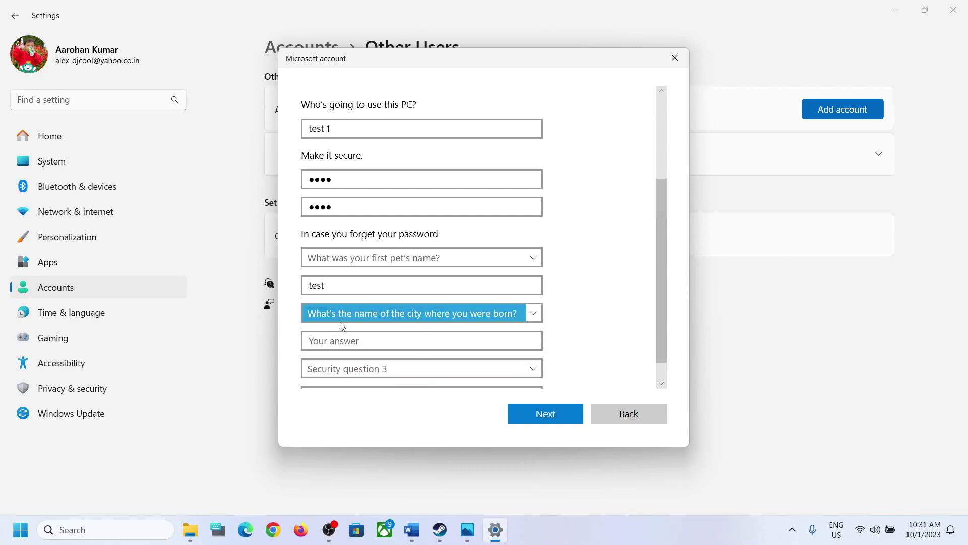
{"action": "left_click", "coordinate": [324, 335]}
{"action": "type", "text": "te"}
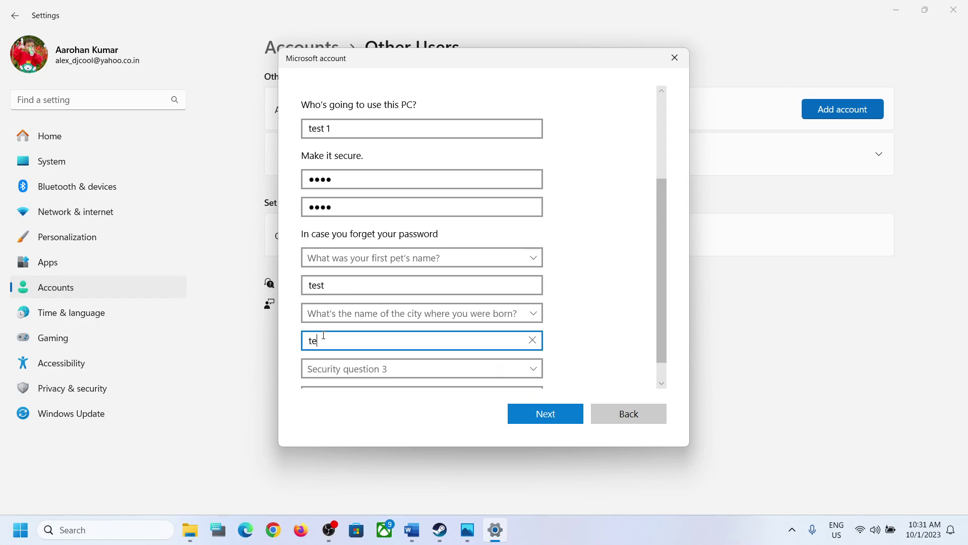
{"action": "type", "text": "st"}
Answer the childhood nickname security question and create the test 1 local account.
{"action": "scroll", "coordinate": [286, 343], "scroll_direction": "down", "scroll_amount": 1}
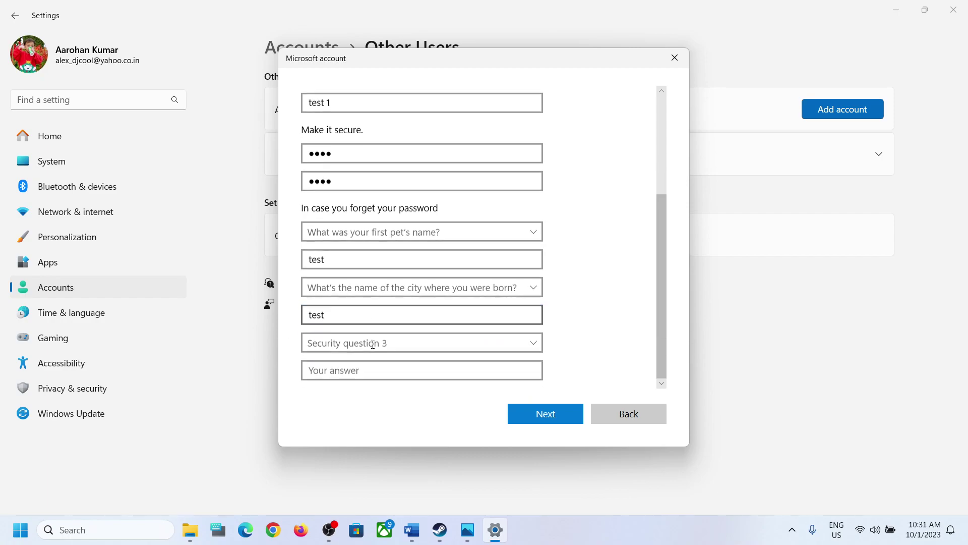
{"action": "left_click", "coordinate": [369, 345]}
{"action": "left_click", "coordinate": [370, 384]}
{"action": "left_click", "coordinate": [348, 370]}
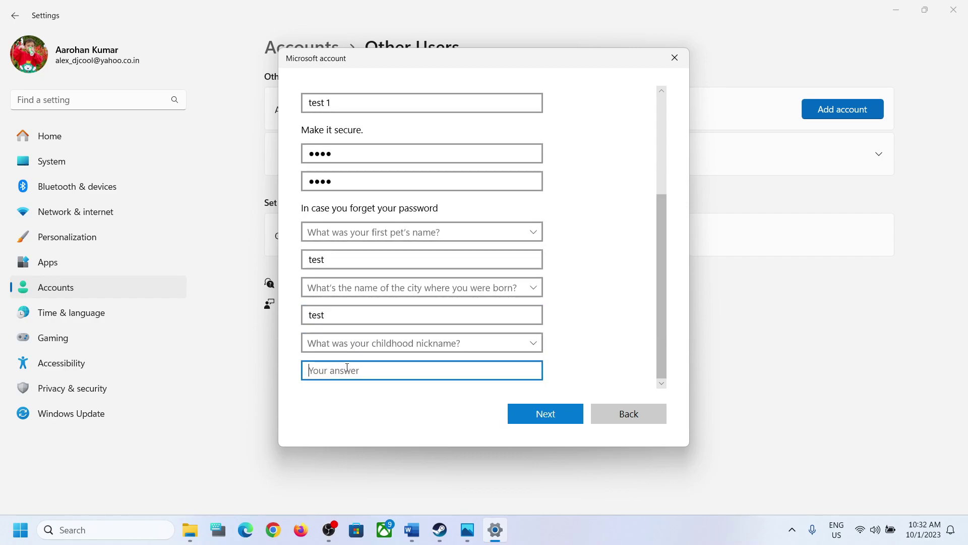
{"action": "type", "text": "test"}
{"action": "left_click", "coordinate": [366, 413]}
{"action": "left_click", "coordinate": [540, 416]}
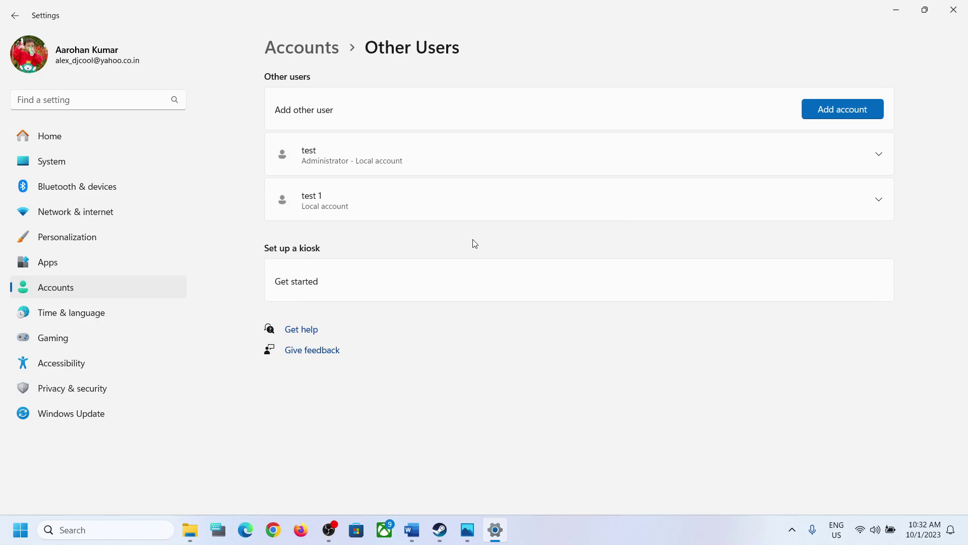
Change the test 1 account type to Administrator.
{"action": "left_click", "coordinate": [879, 200]}
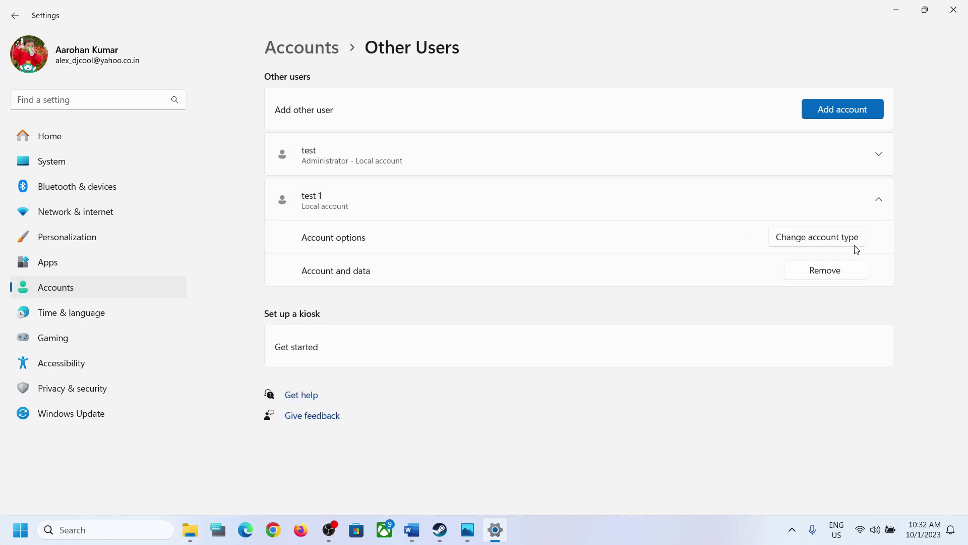
{"action": "left_click", "coordinate": [826, 241]}
{"action": "left_click", "coordinate": [361, 279]}
{"action": "left_click", "coordinate": [340, 255]}
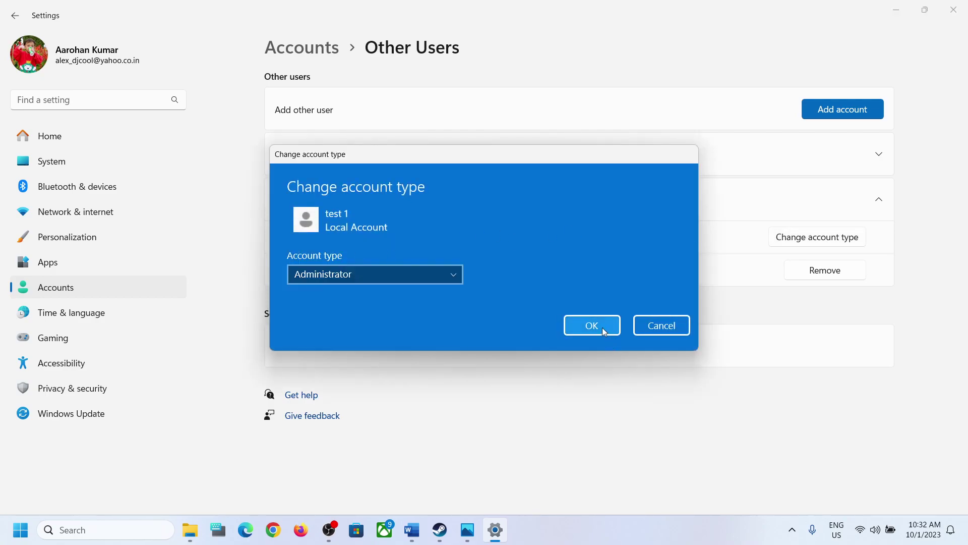
{"action": "left_click", "coordinate": [601, 327]}
Check the switchable accounts in Start, close Settings, and highlight guide Step 6 before returning to Steam.
{"action": "left_click", "coordinate": [15, 533]}
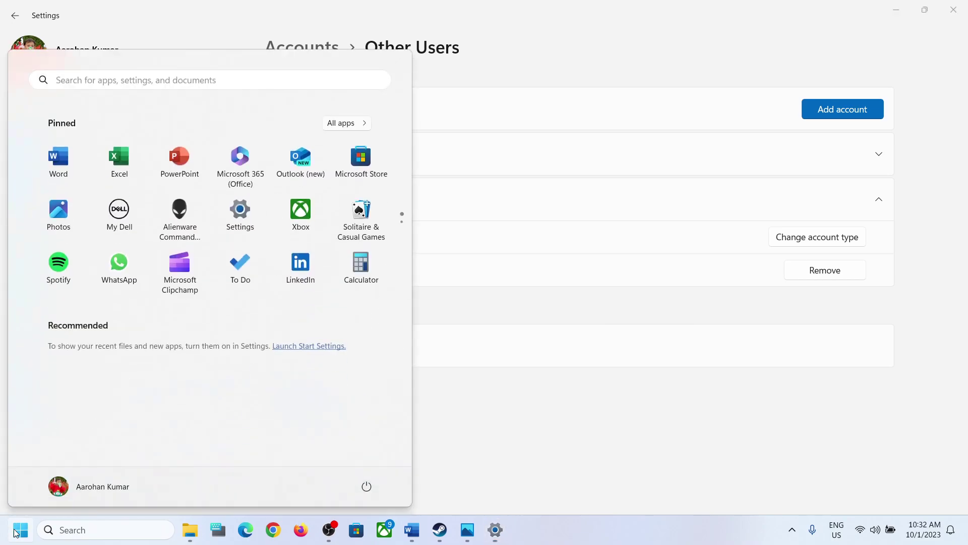
{"action": "left_click", "coordinate": [98, 487]}
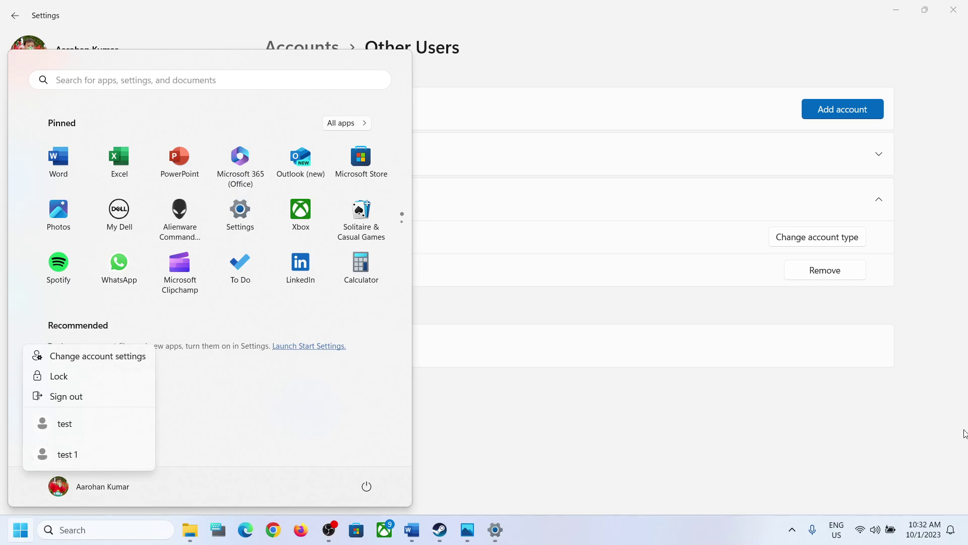
{"action": "left_click", "coordinate": [808, 420]}
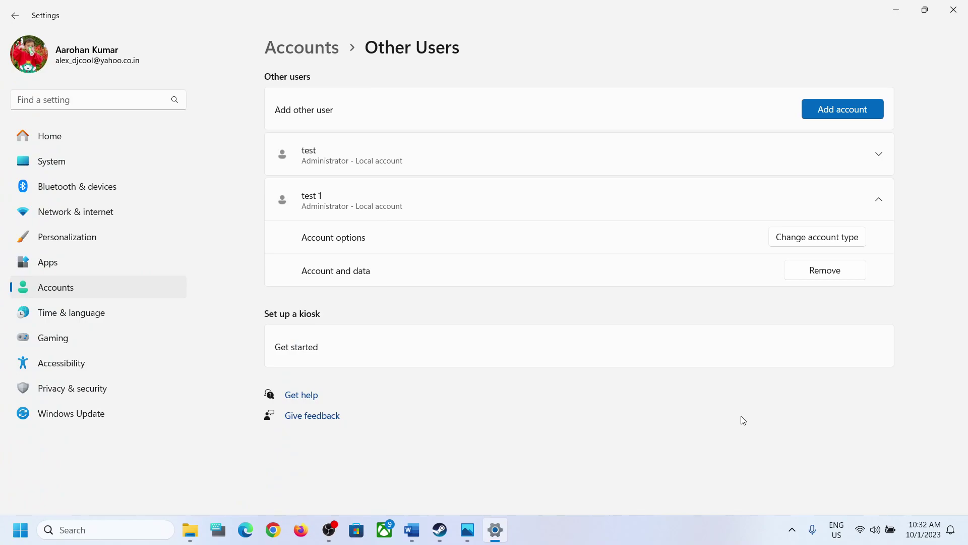
{"action": "left_click", "coordinate": [954, 20]}
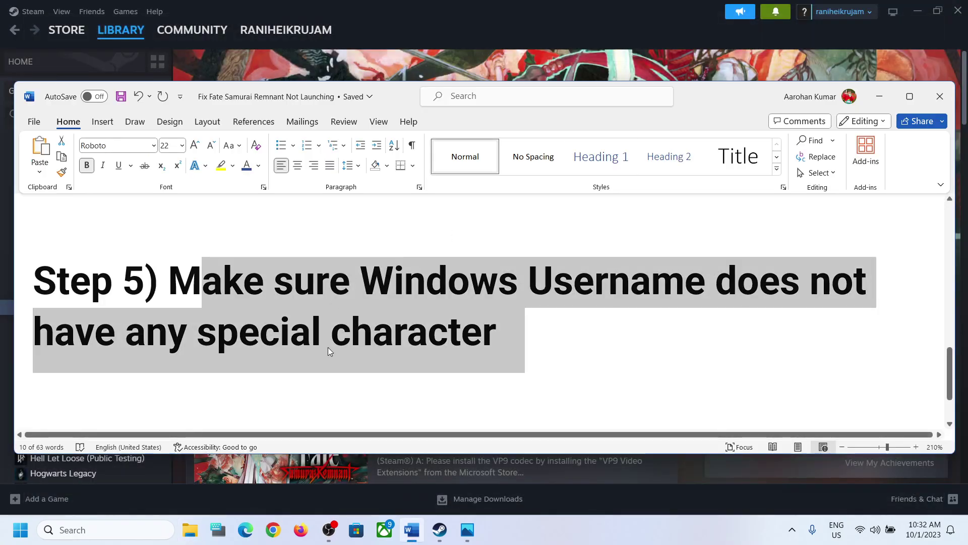
{"action": "scroll", "coordinate": [329, 347], "scroll_direction": "down", "scroll_amount": 2}
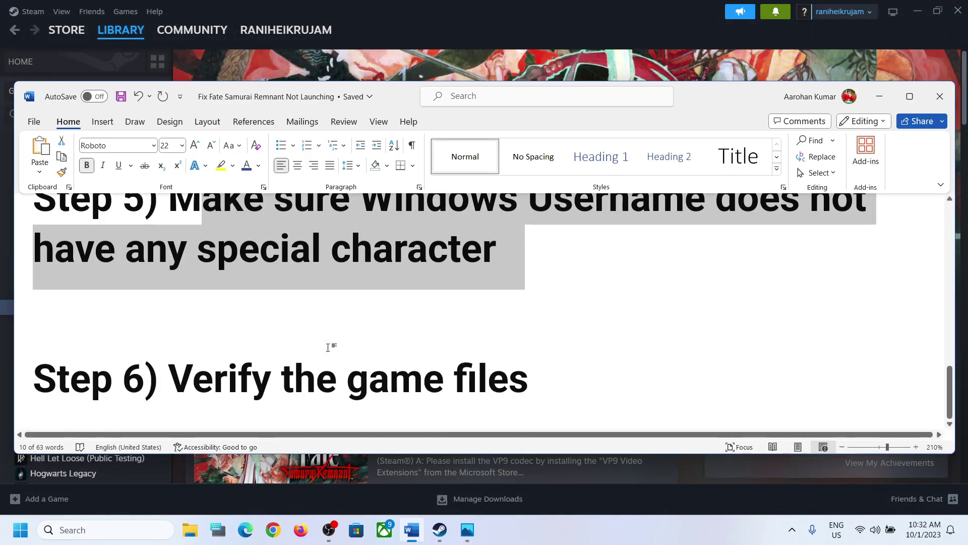
{"action": "left_click_drag", "start_coordinate": [170, 378], "coordinate": [575, 373]}
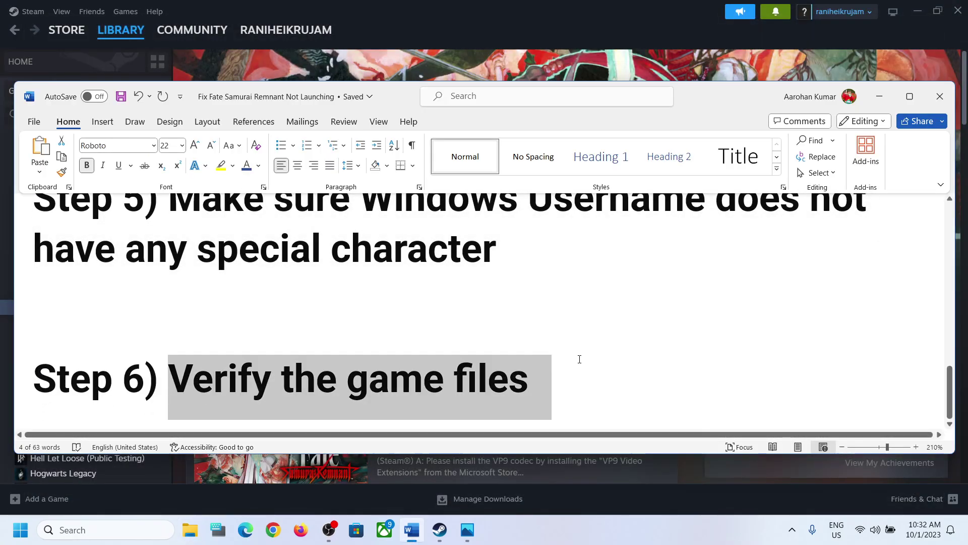
{"action": "left_click", "coordinate": [880, 97]}
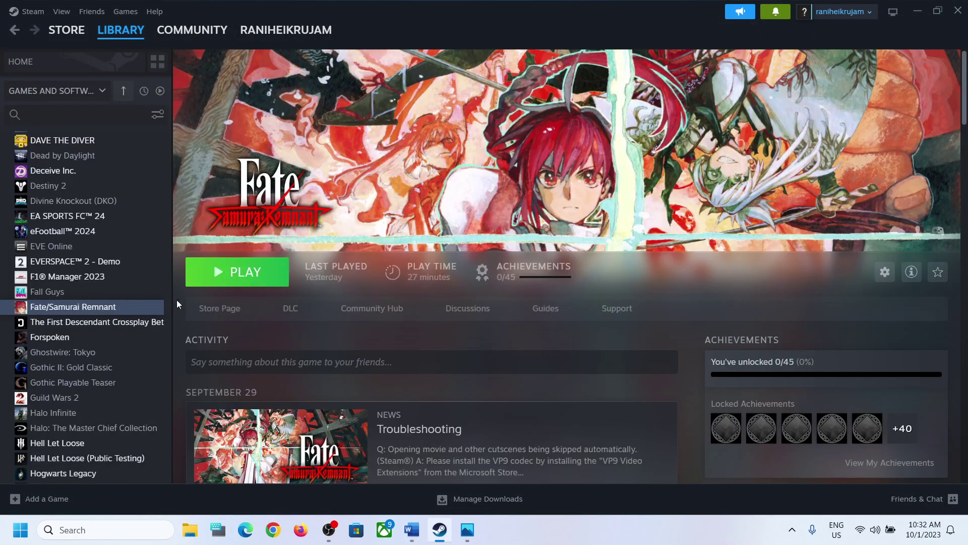
Verify the integrity of Fate/Samurai Remnant's game files from Properties > Installed Files.
{"action": "right_click", "coordinate": [120, 306]}
{"action": "left_click", "coordinate": [165, 403]}
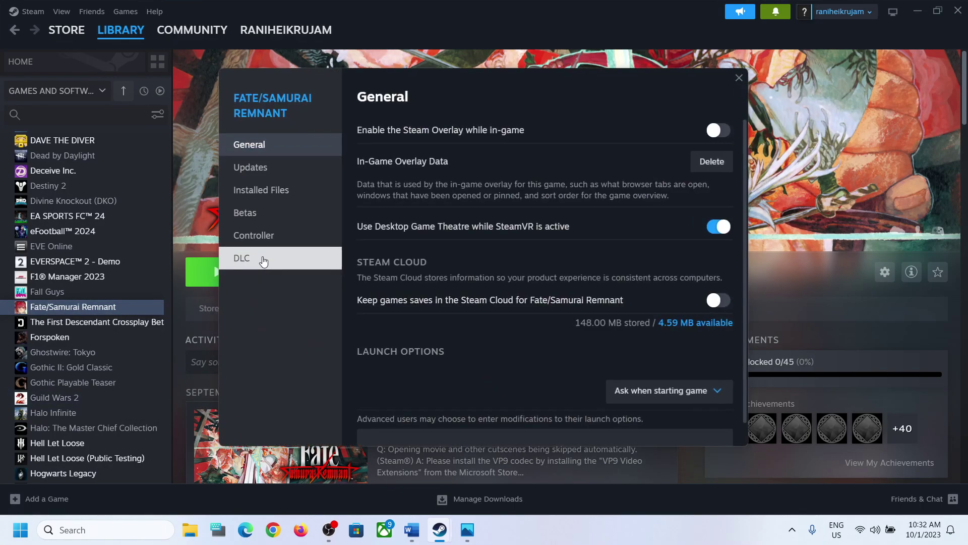
{"action": "left_click", "coordinate": [299, 195]}
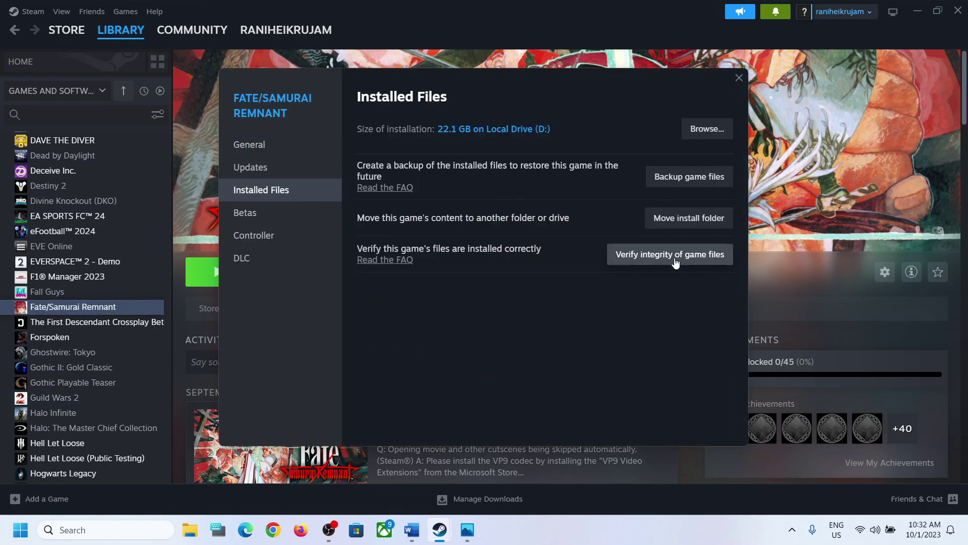
{"action": "left_click", "coordinate": [739, 80]}
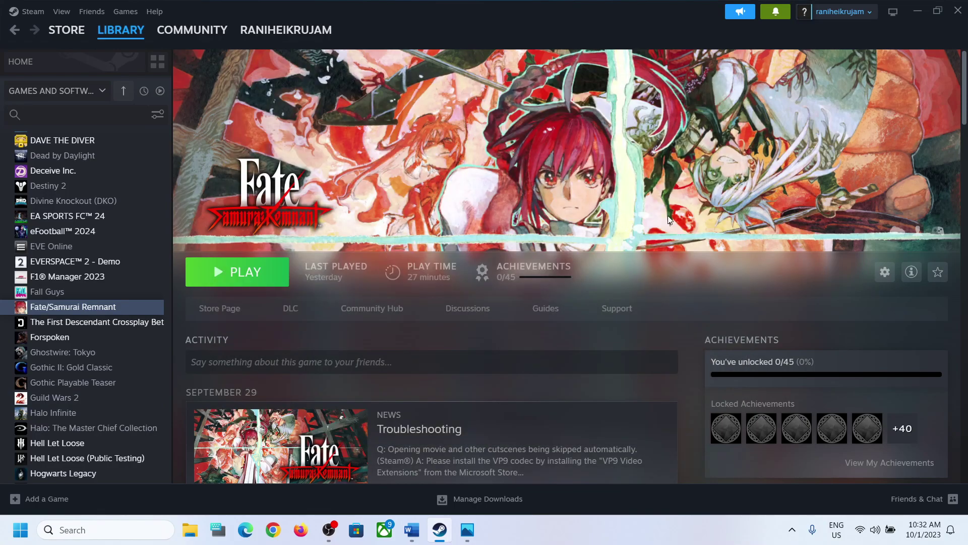